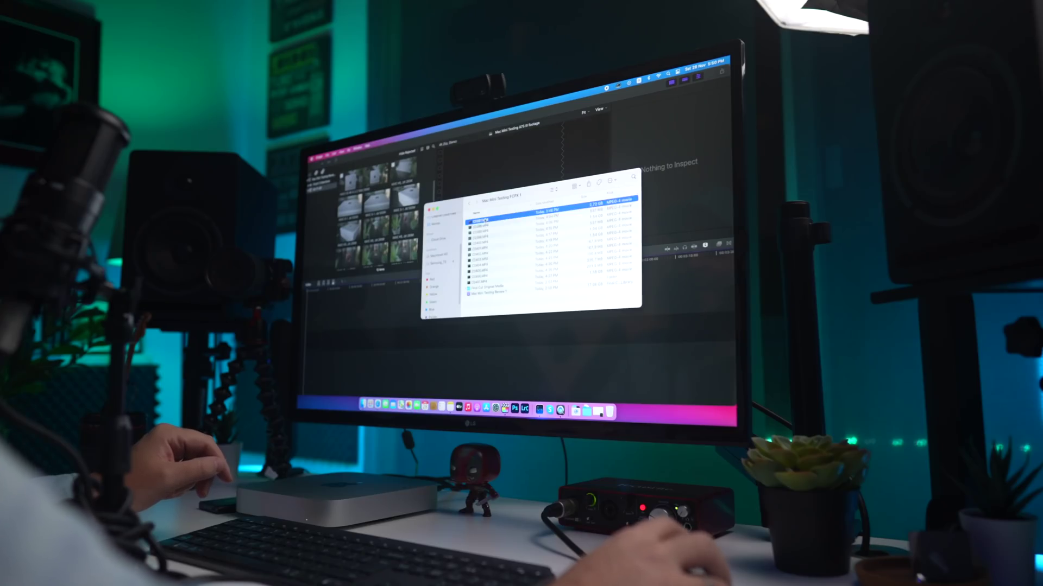
Open the first clip in the footage folder in the media player and play it.
double_click(485, 220)
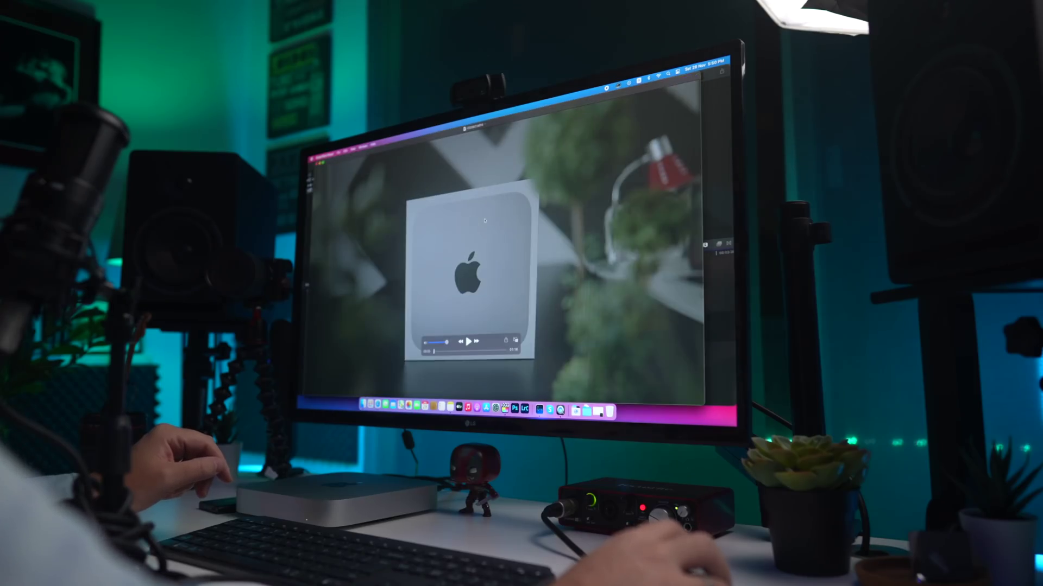
left_click(469, 341)
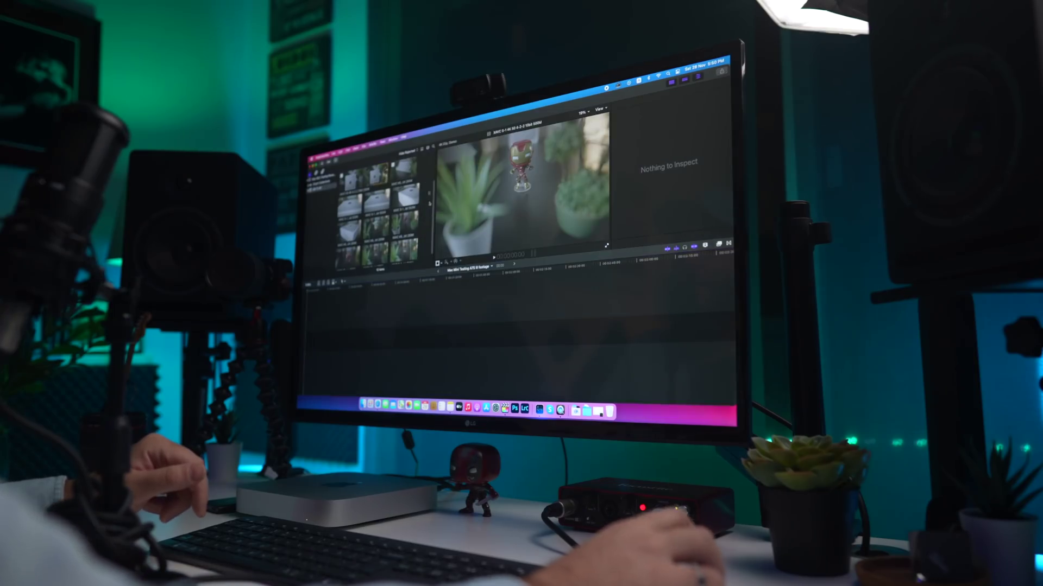
Preview the Mac mini box clips in the event browser and check the viewer's quality and media playback options.
scroll(378, 217, "up", 5)
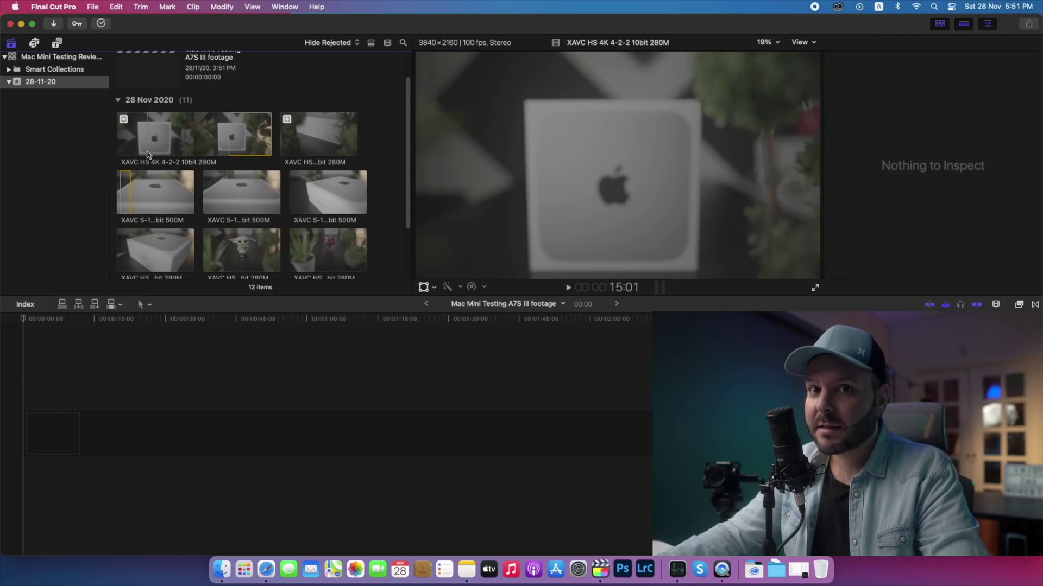
left_click(257, 135)
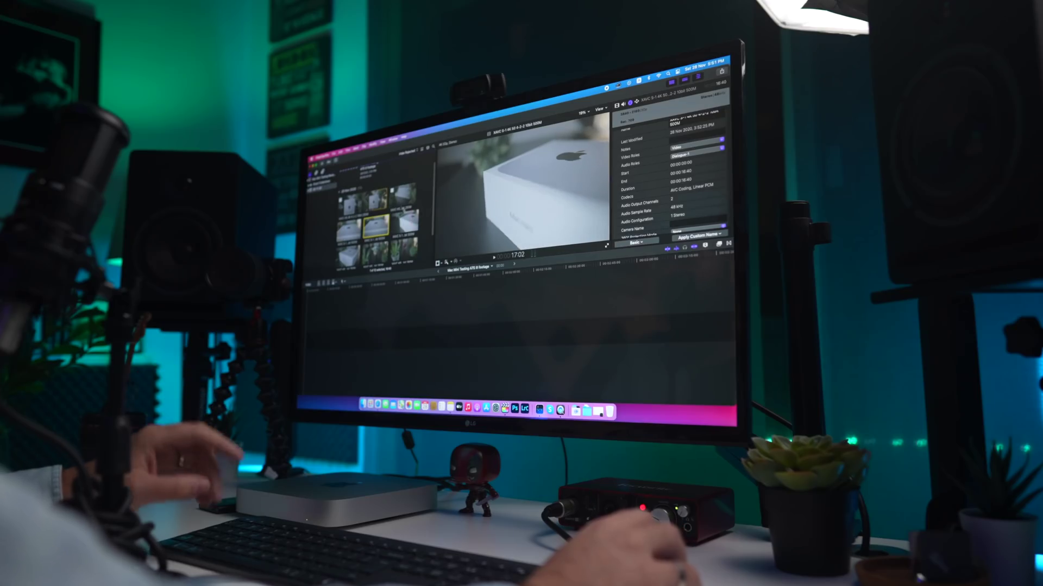
left_click(378, 206)
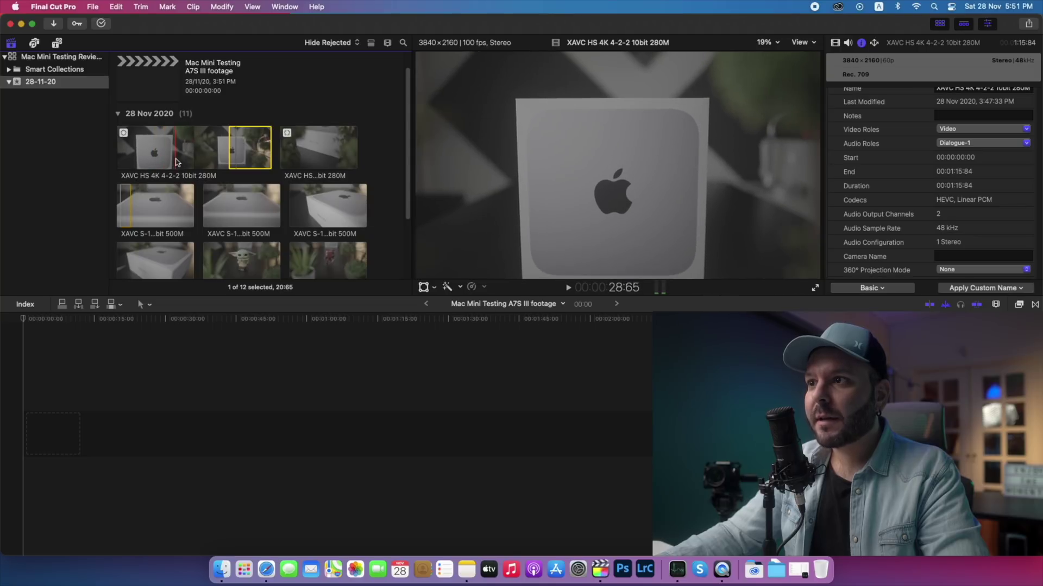
left_click(802, 42)
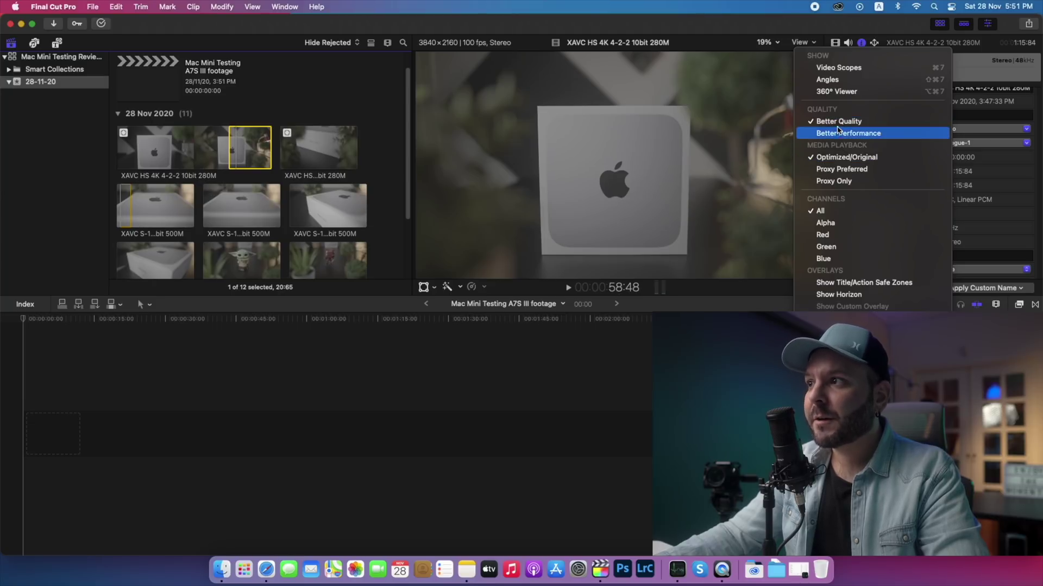
left_click(461, 83)
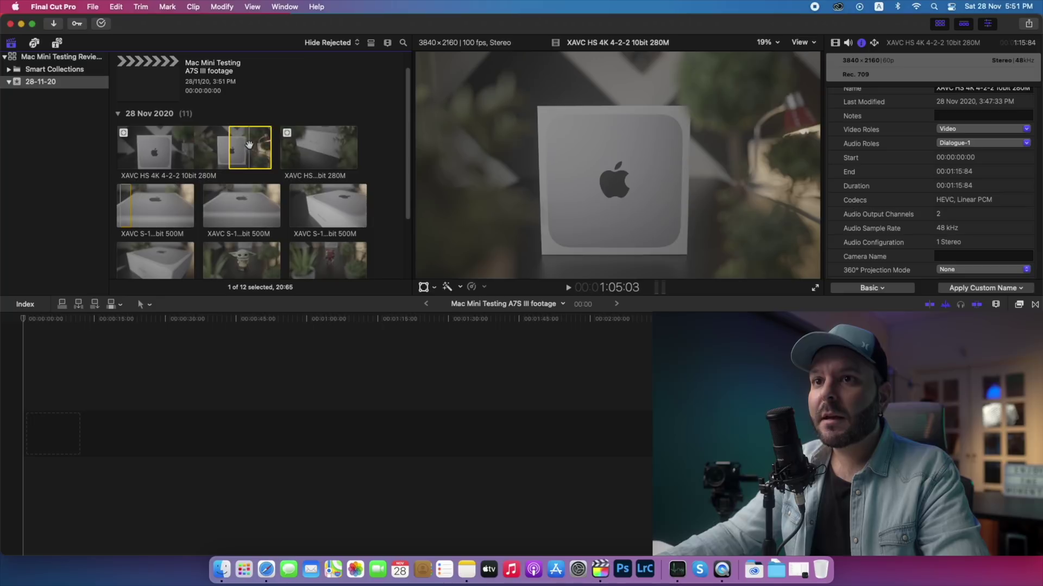
Add the selected range of the first XAVC HS 4K clip to the empty timeline and check the background tasks.
left_click_drag(249, 144, 65, 443)
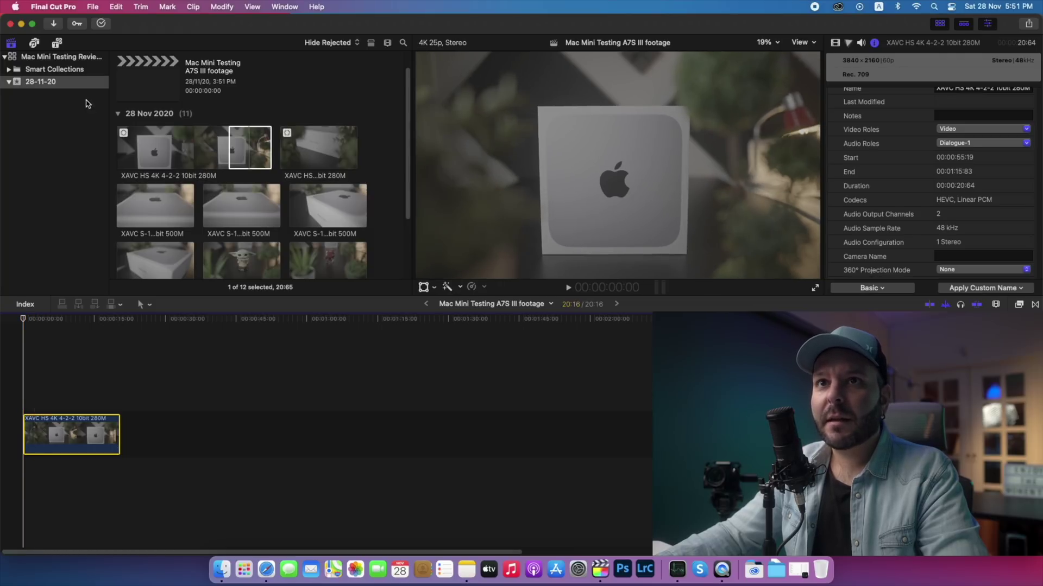
left_click(100, 23)
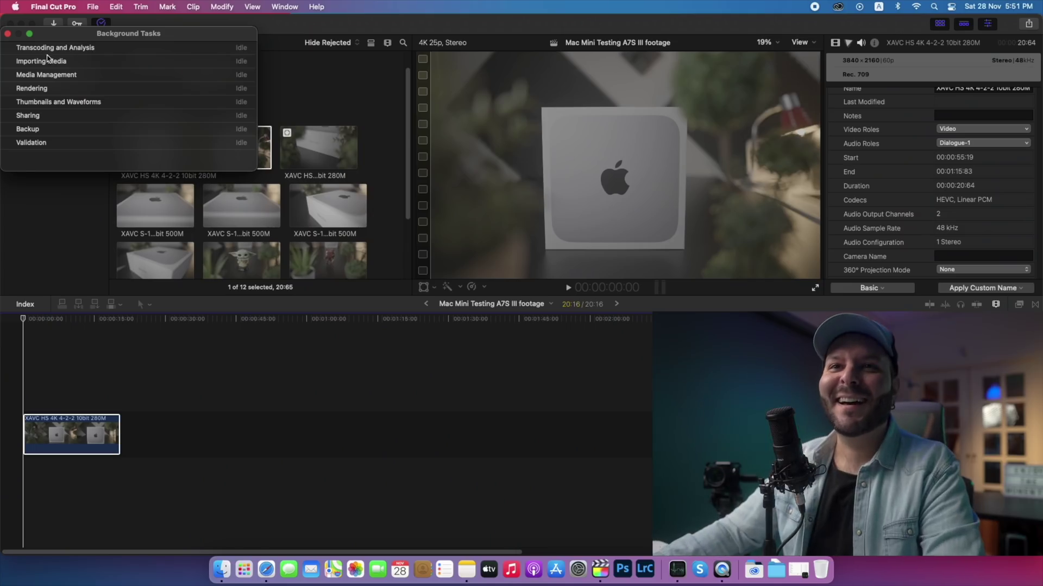
key("cmd+9")
Play the timeline clip from its beginning, stopping around 8 seconds, and select the clip.
left_click(20, 383)
key("cmd+4")
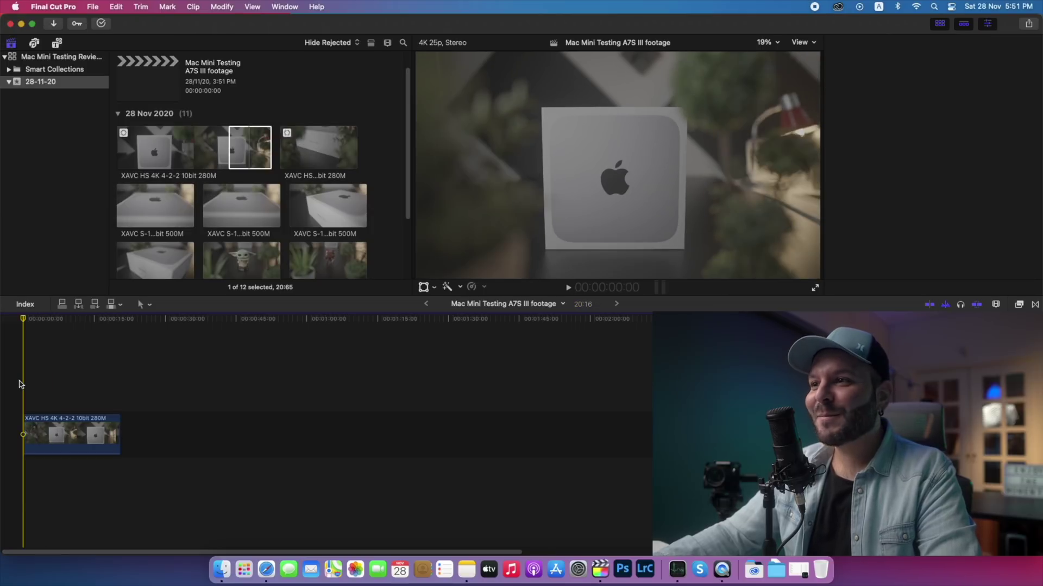
key("cmd+4")
key("space")
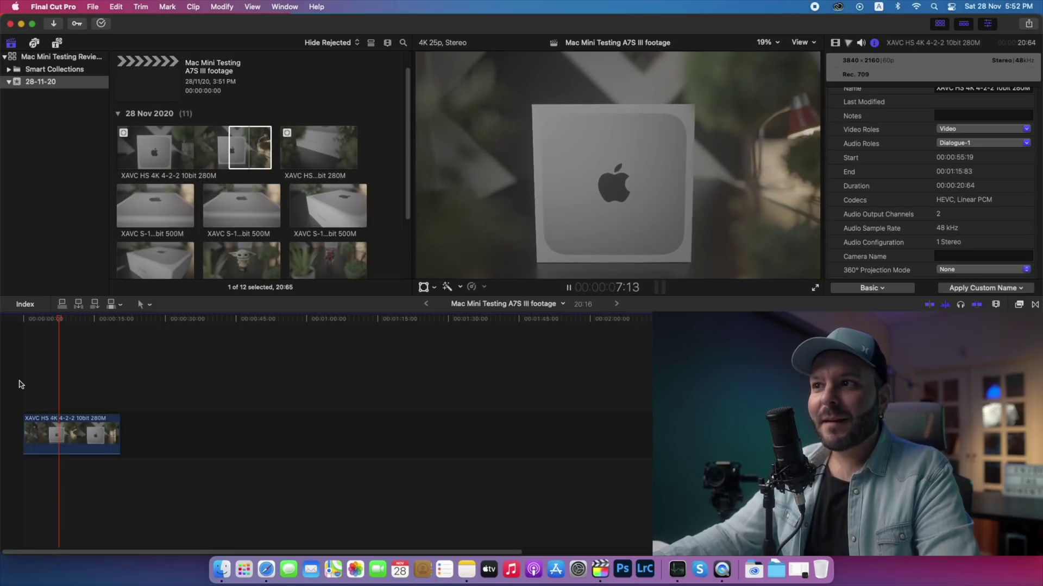
left_click(70, 434)
key("space")
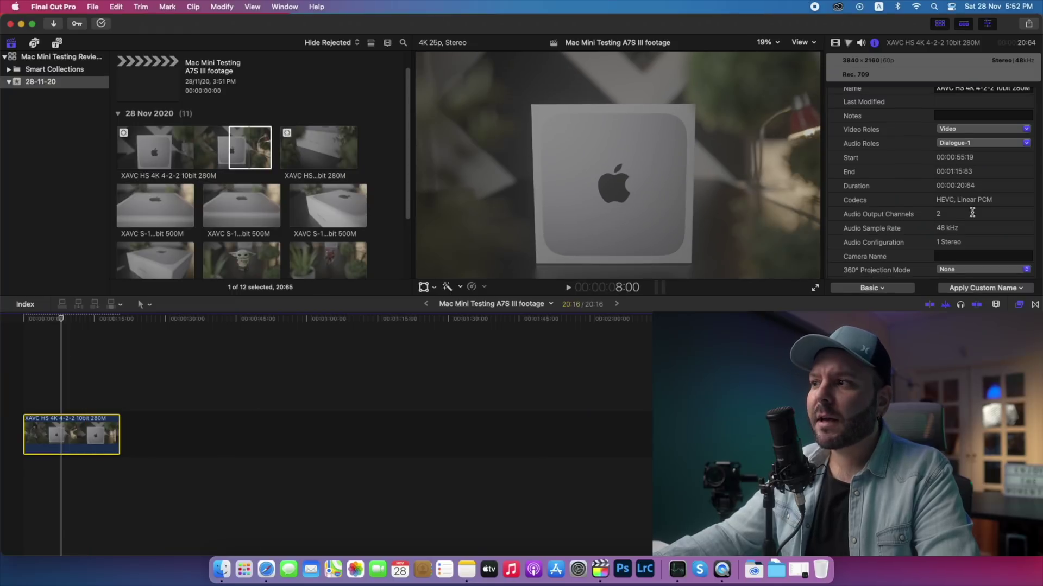
Set the timeline clip's Custom LUT to the Sony a7S III LUT S-Log3 SG3.Cine to Rec. 709 (v1).
scroll(972, 212, "down", 3)
scroll(964, 221, "down", 1)
left_click(894, 288)
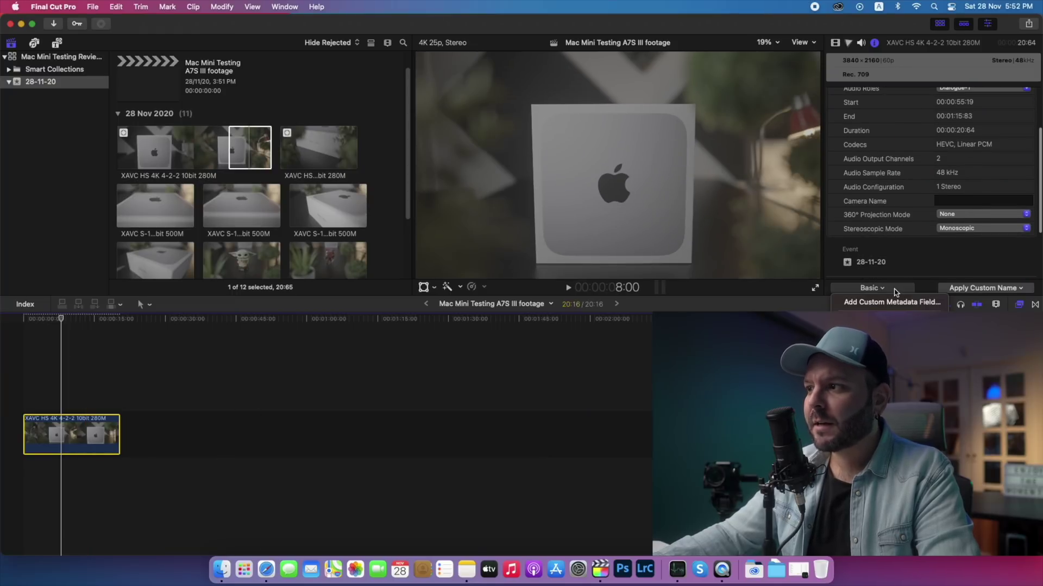
left_click(835, 43)
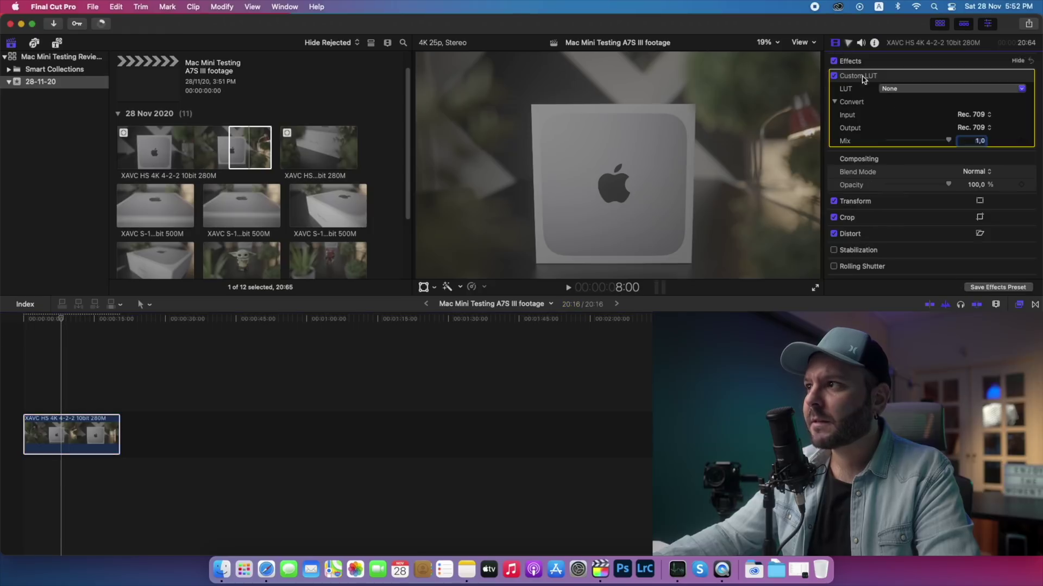
left_click(916, 89)
mouse_move(940, 130)
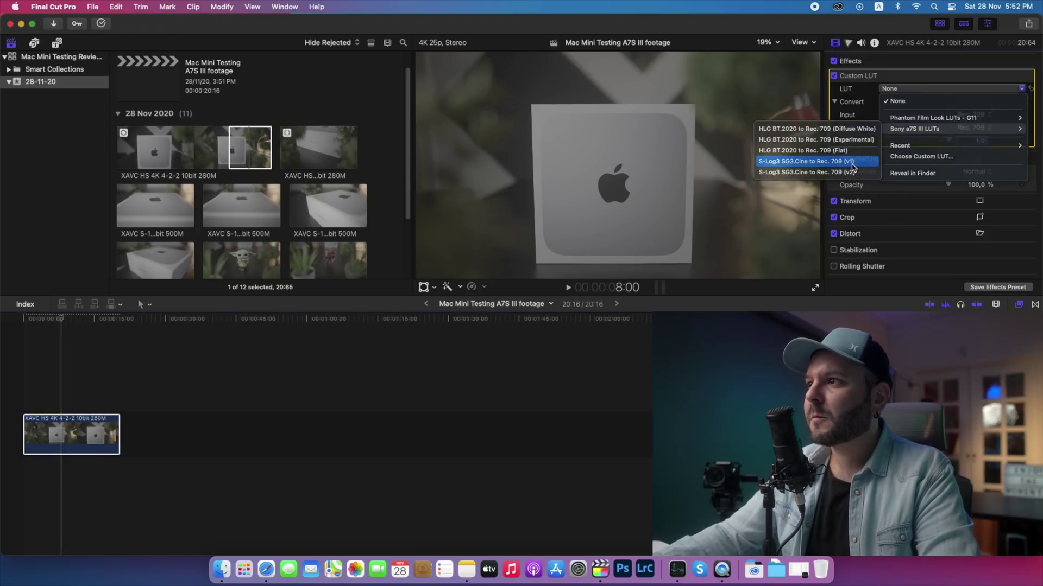
left_click(805, 162)
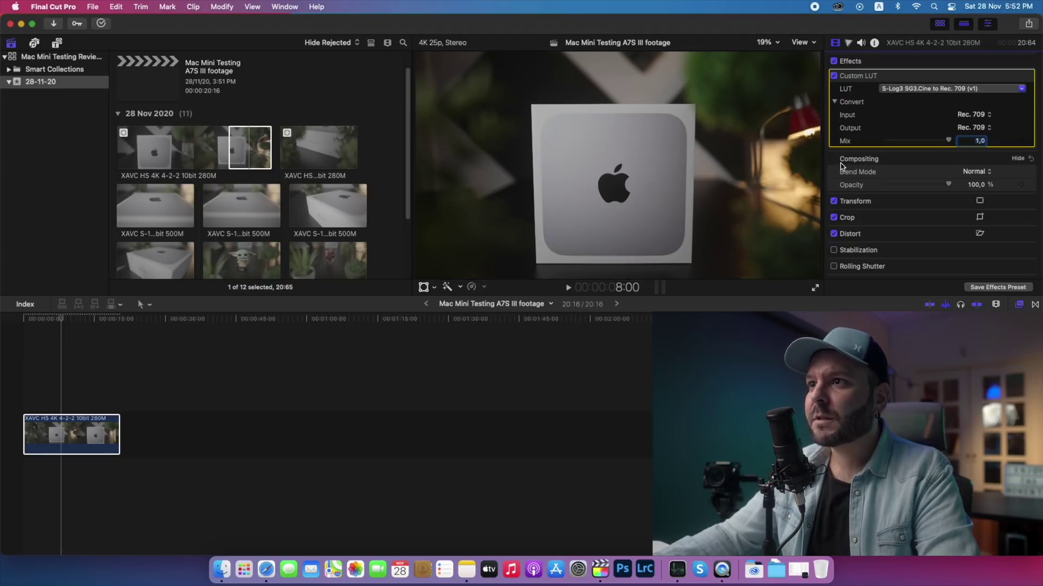
Play the graded clip from the start of the timeline and check the background tasks for rendering.
left_click(23, 394)
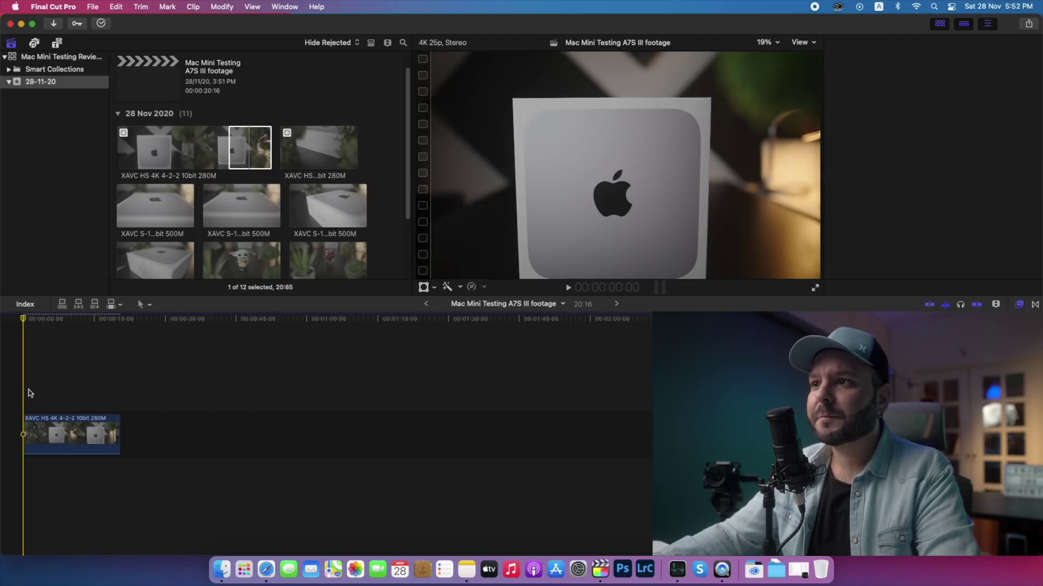
key("space")
key("cmd+4")
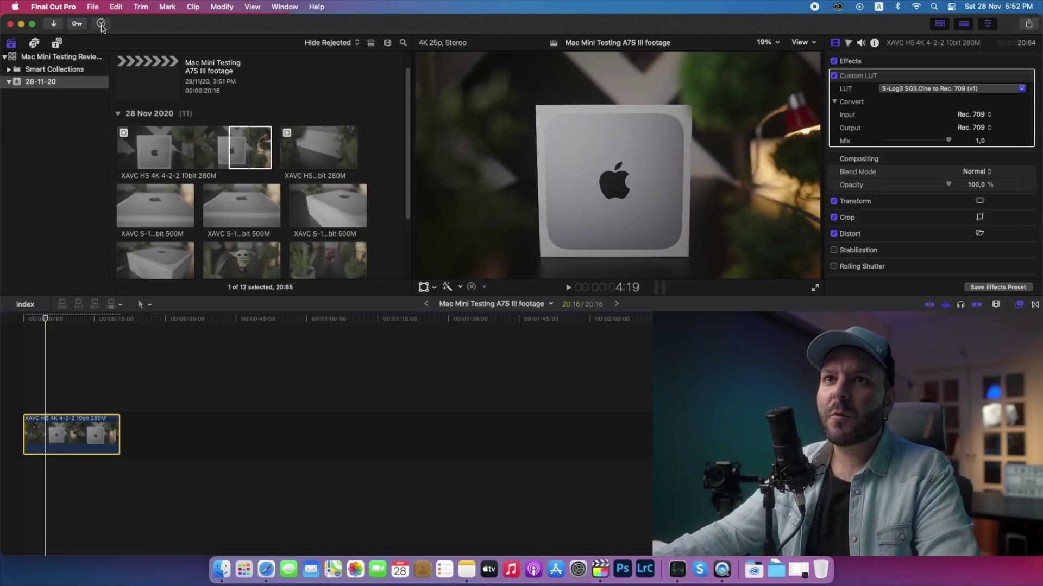
left_click(101, 24)
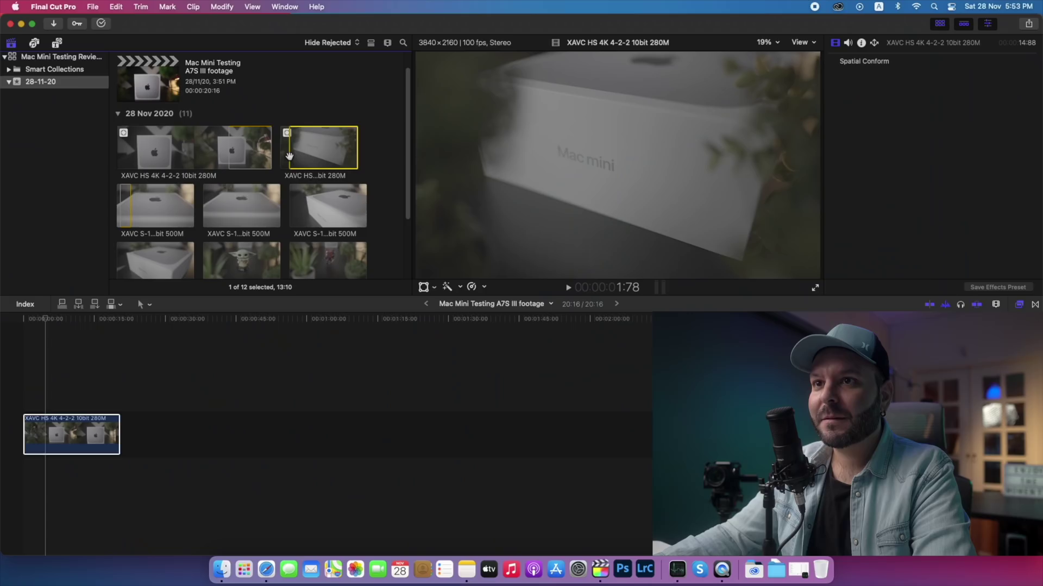
Add a short range of the second XAVC HS clip to the timeline and cut the first clip to about 8 seconds.
key("space")
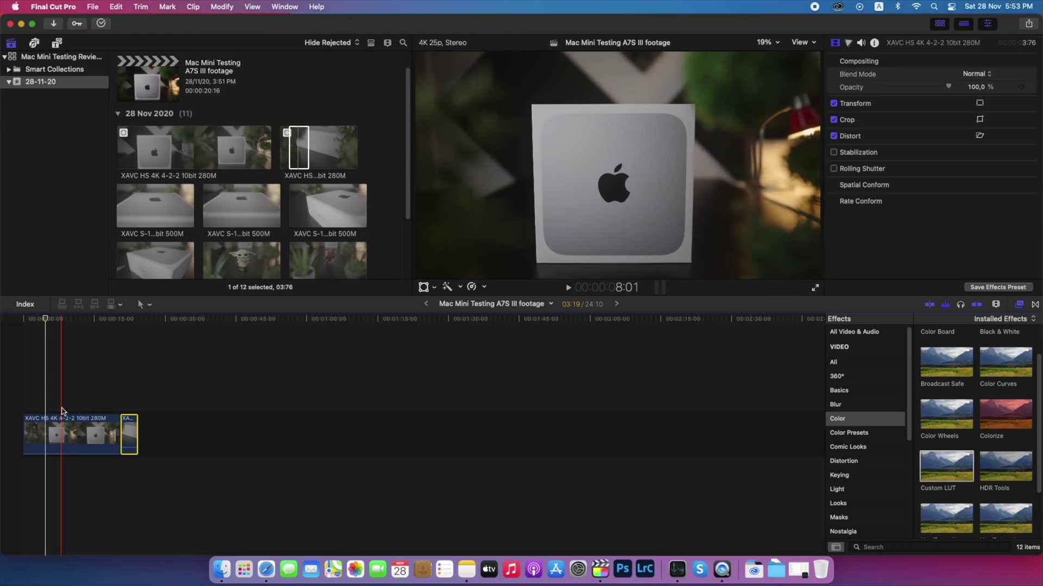
left_click(63, 431)
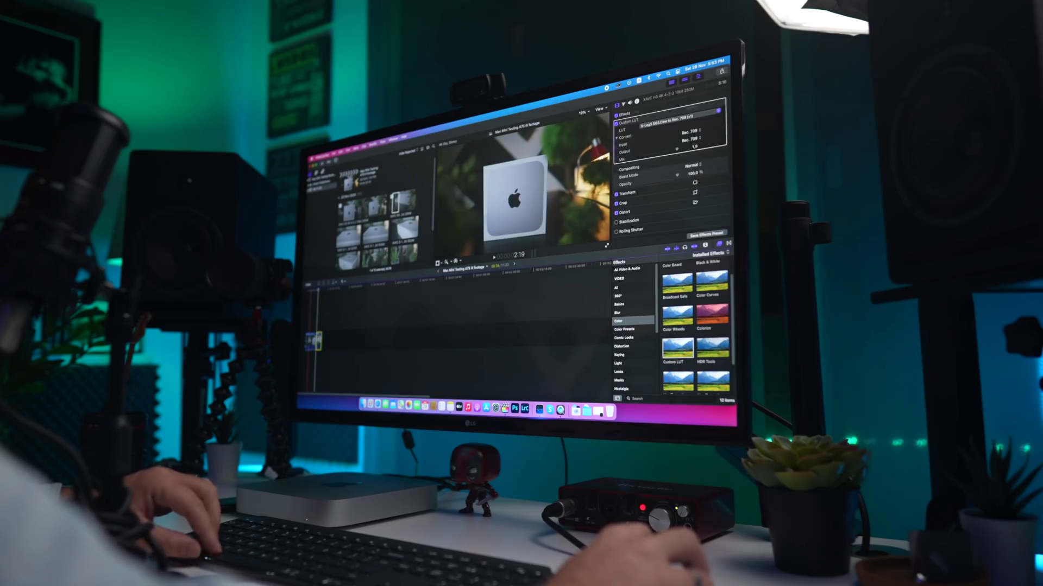
key("Delete")
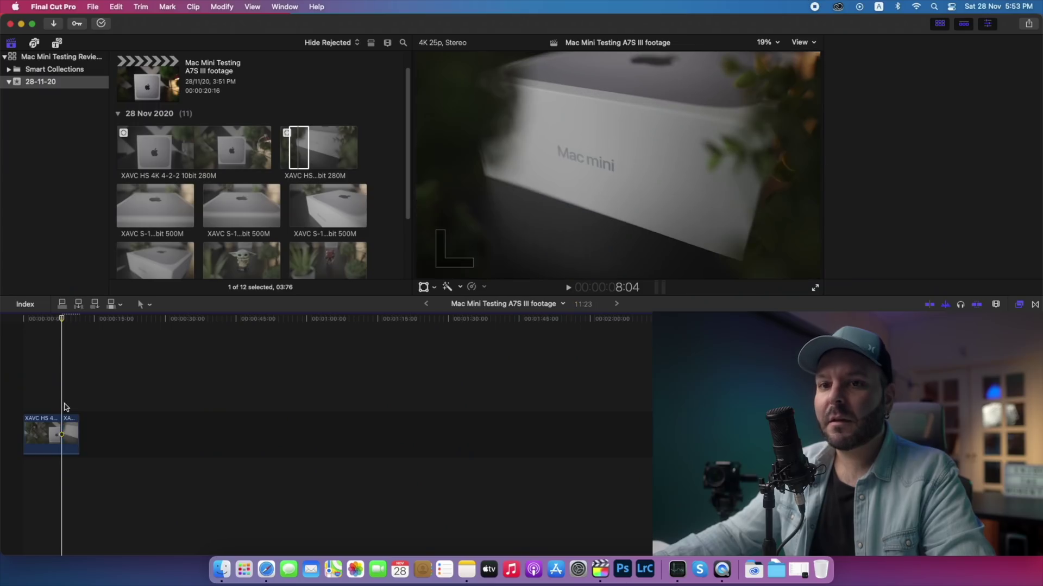
Play the second timeline clip and trim the start of the third clip to a duration of 2:03.
key("space")
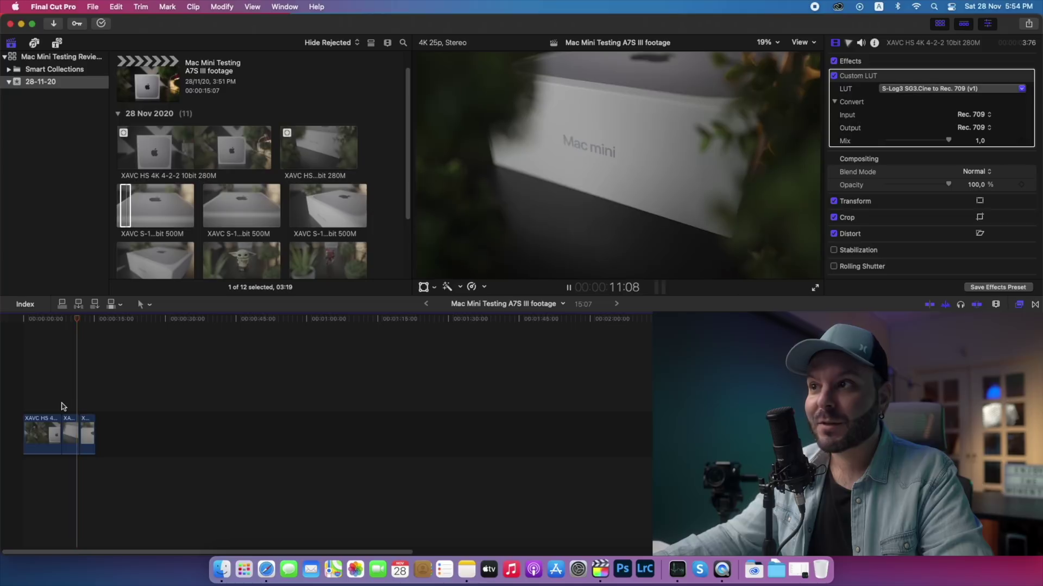
left_click(80, 426)
left_click_drag(82, 426, 90, 431)
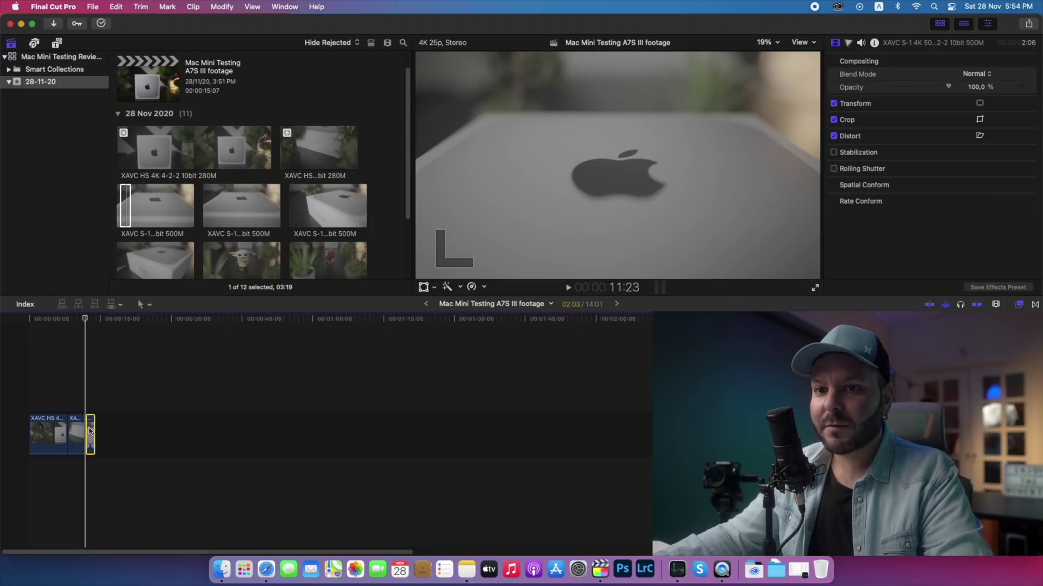
Paste the copied Custom LUT effect onto the third timeline clip and play it.
key("ctrl+alt+v")
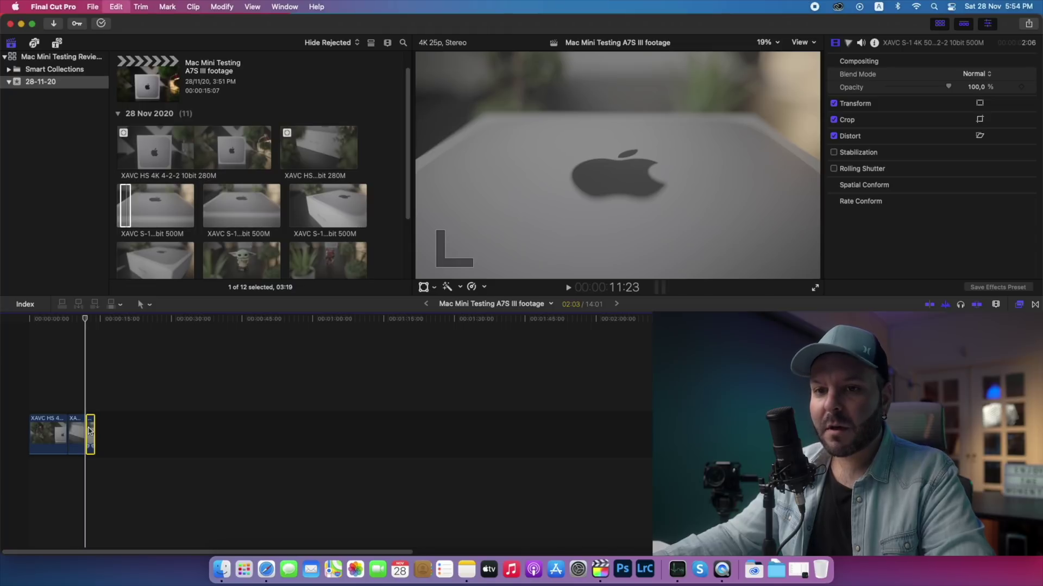
left_click(84, 411)
key("space")
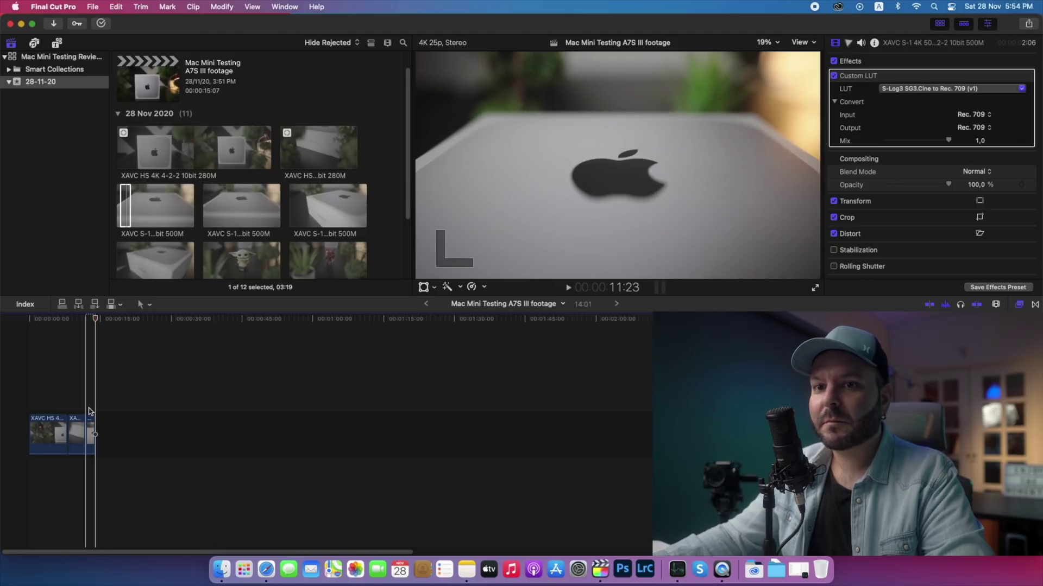
Retime the third timeline clip with Automatic Speed and play the slow-motion result.
left_click(89, 432)
left_click(474, 288)
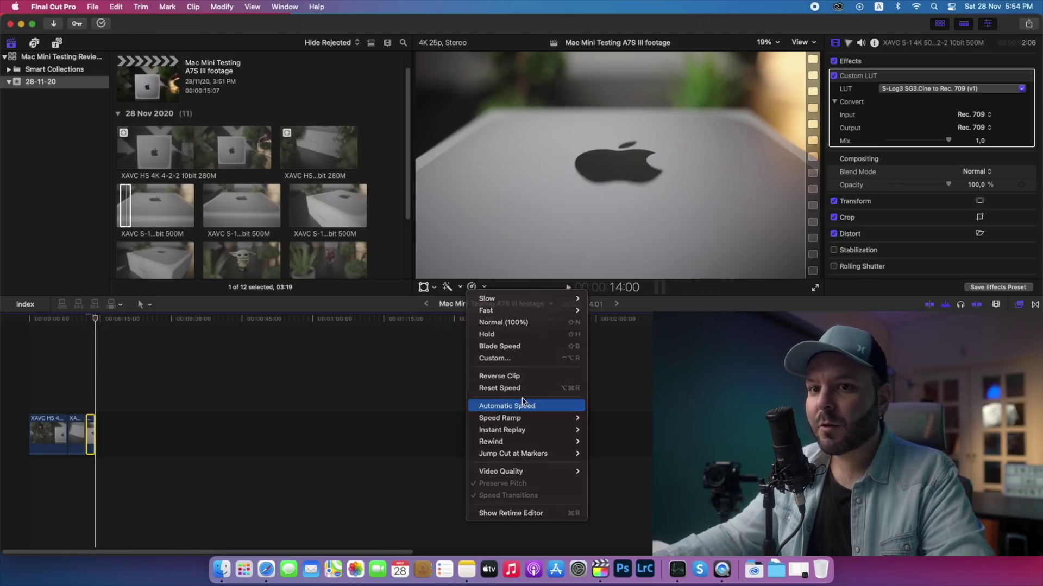
left_click(505, 401)
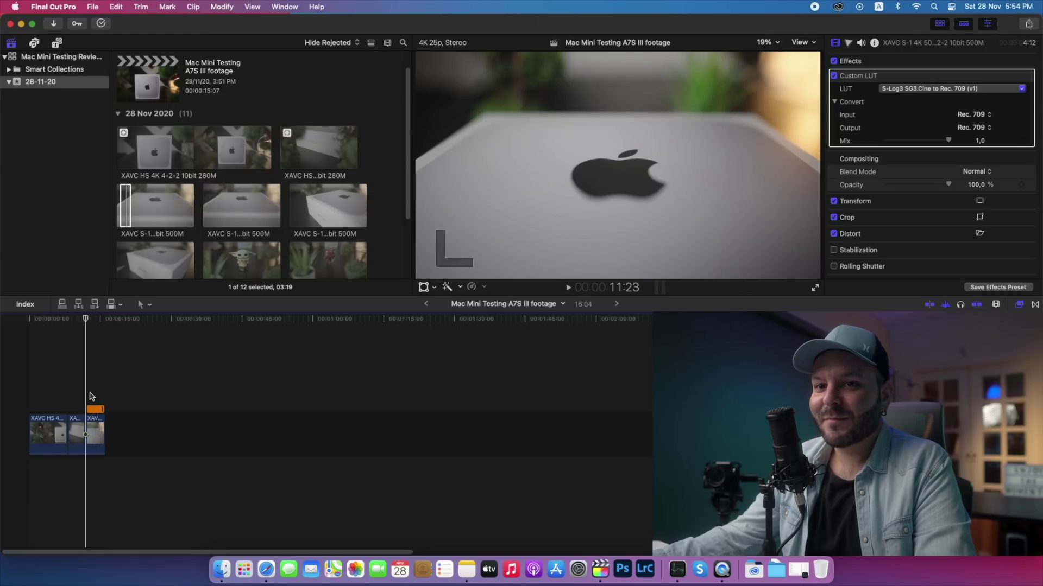
key("l")
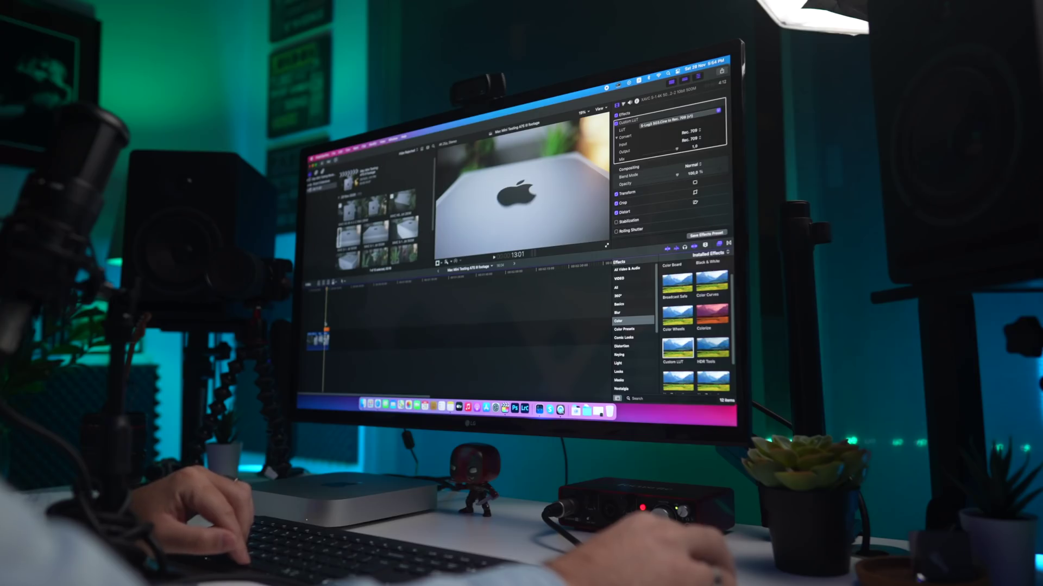
key("space")
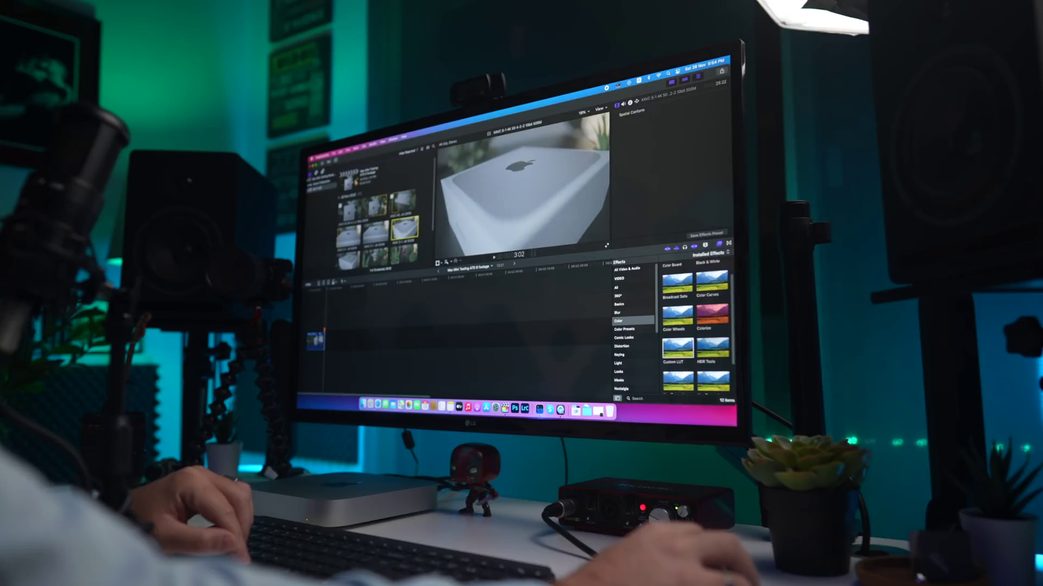
Append a range of the third XAVC S-I 500M clip to the timeline and paste the Custom LUT effect onto it.
key("Right")
key("Right")
key("Right")
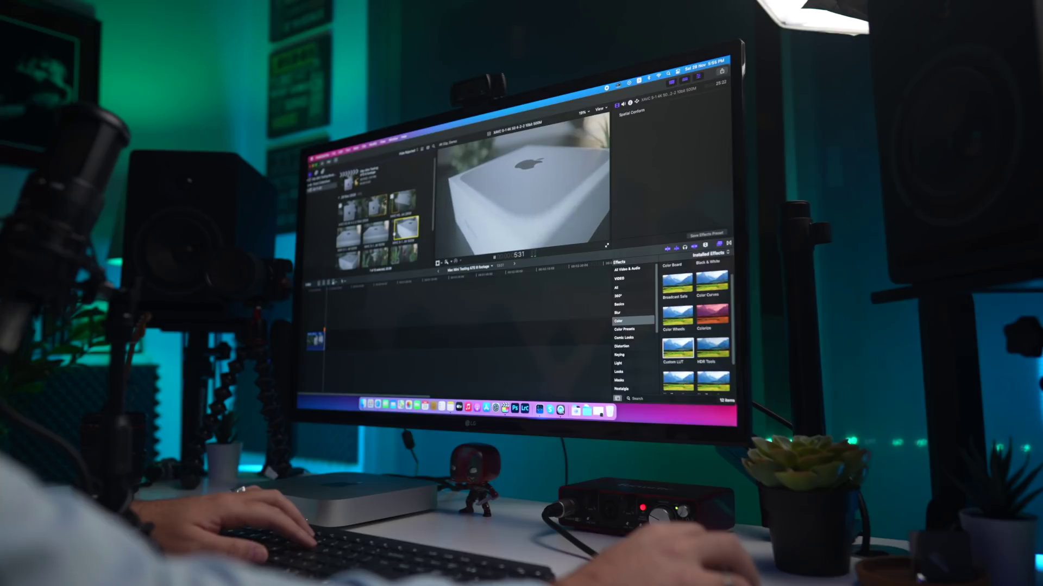
key("e")
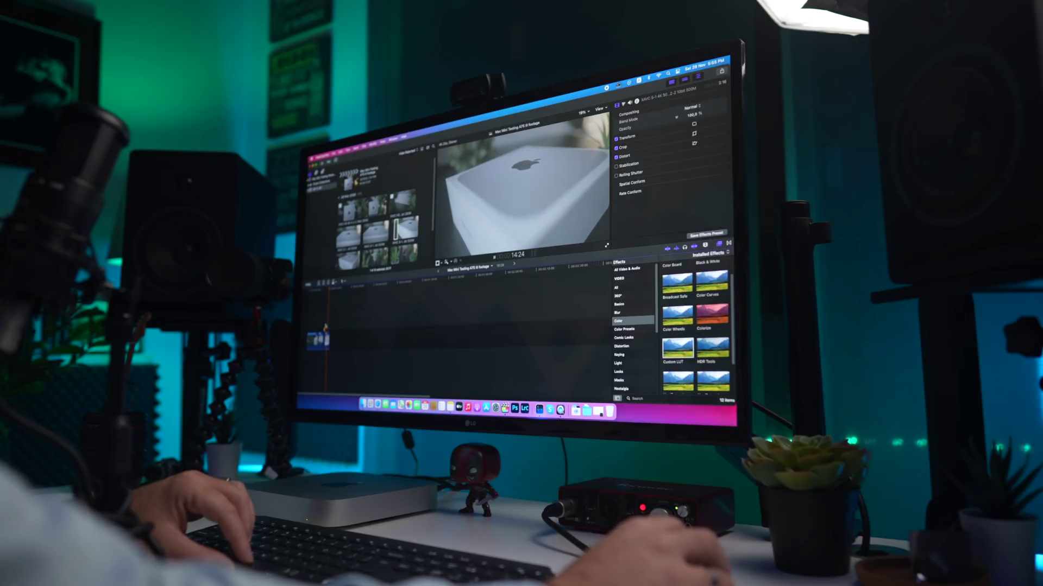
left_click(324, 340)
key("alt+super+v")
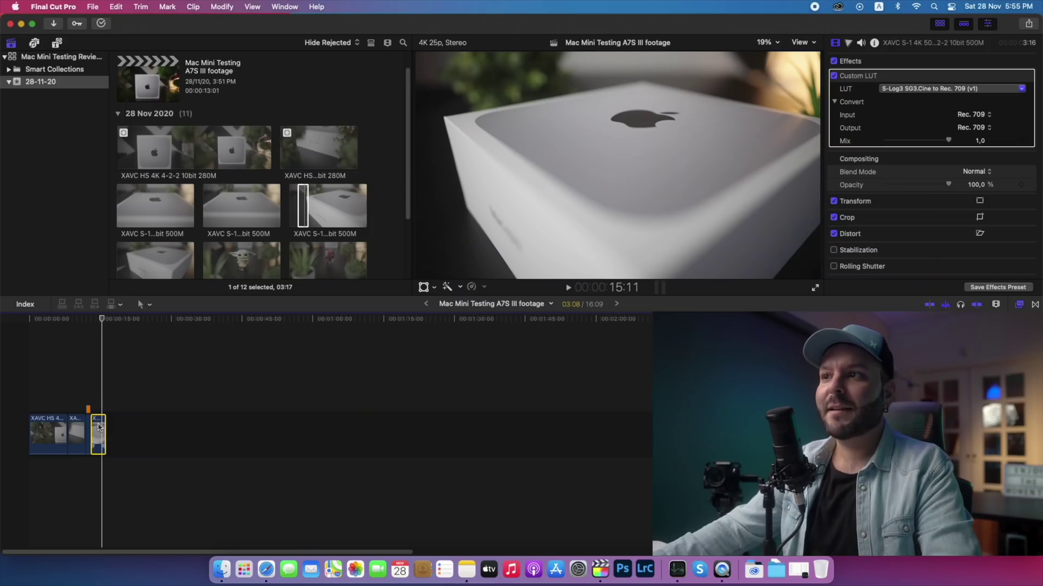
Append a 4:02 range of the angled-box XAVC HS 280M clip with the Custom LUT effect pasted on, and play the timeline's end.
left_click(90, 432)
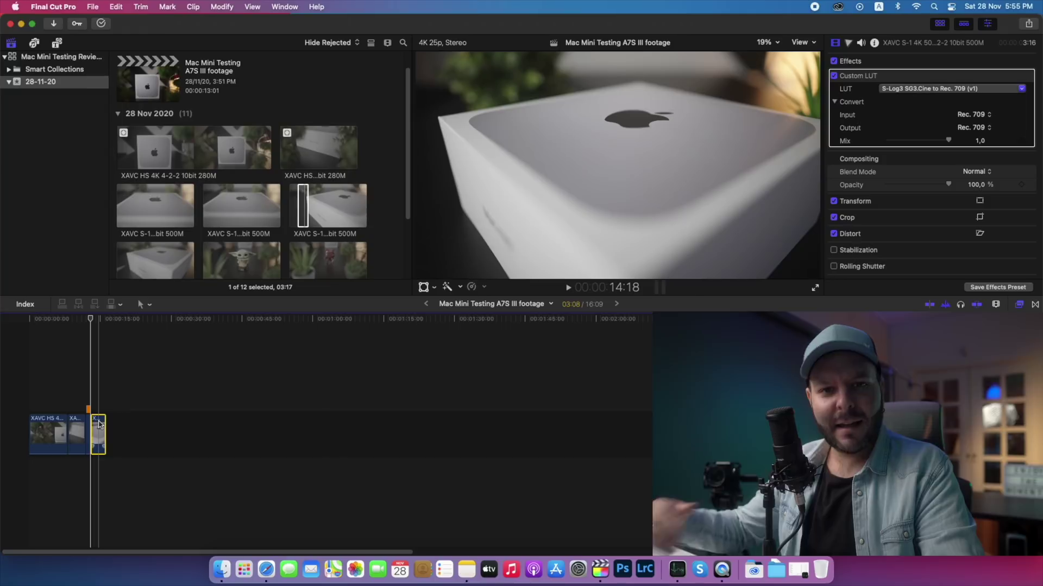
scroll(175, 227, "down", 2)
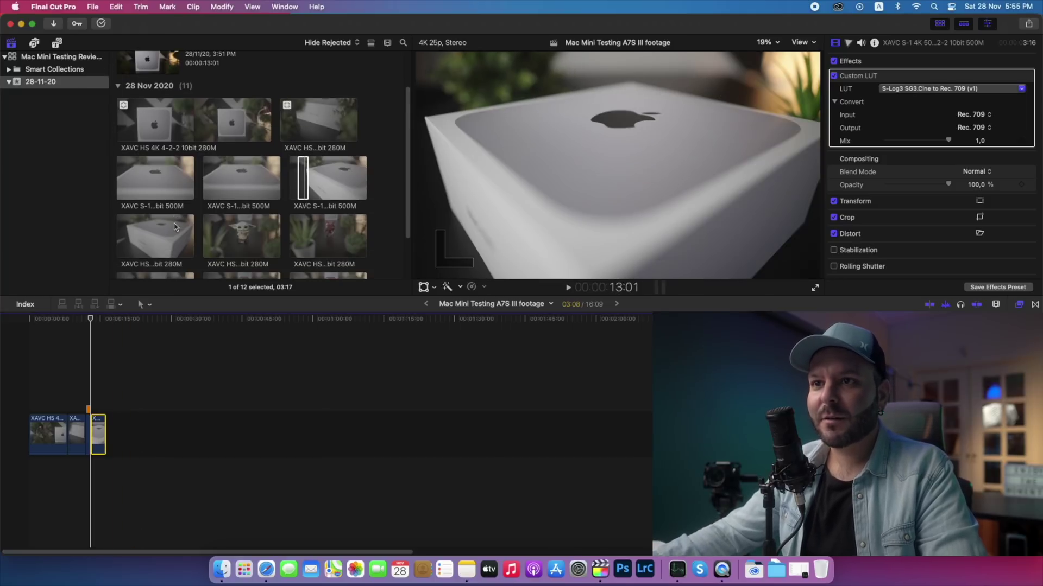
scroll(175, 227, "down", 1)
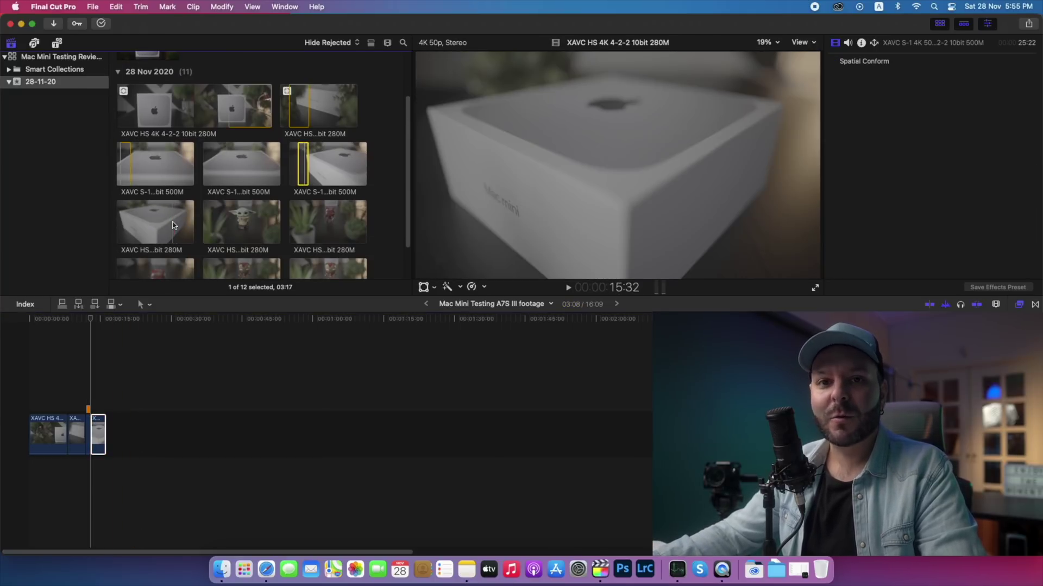
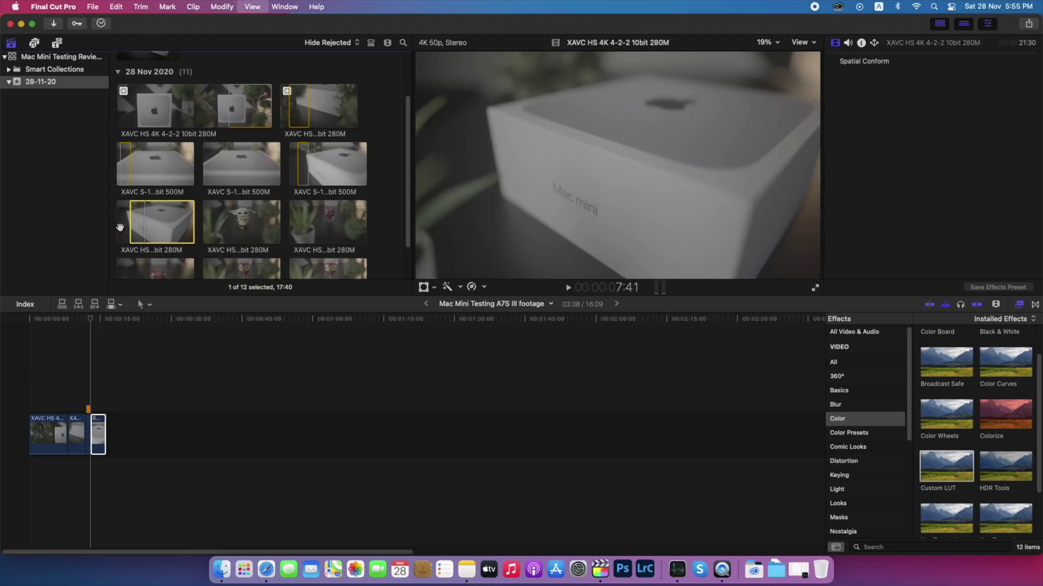
left_click_drag(120, 226, 115, 432)
key("alt+super+v")
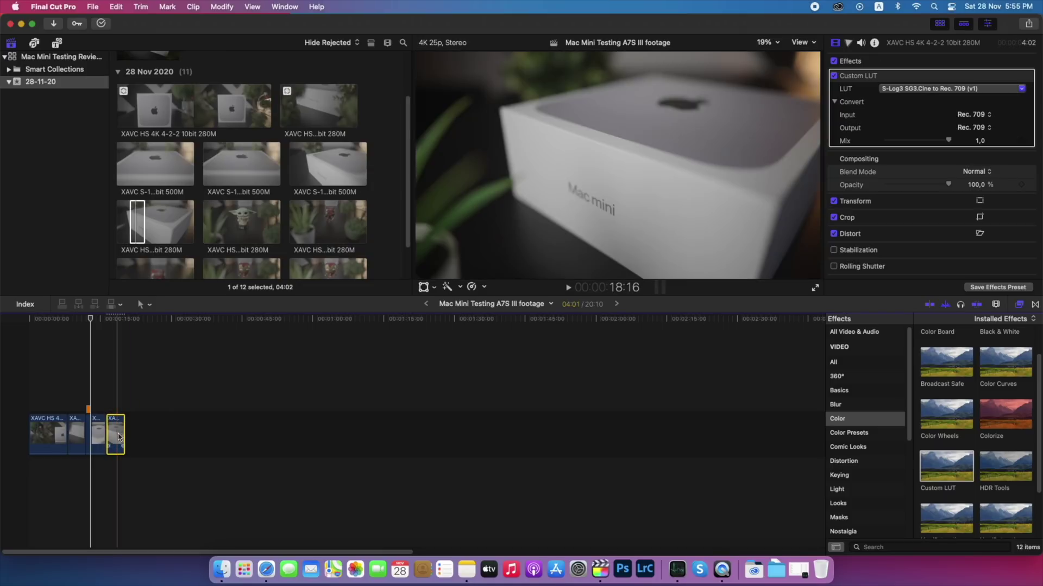
left_click(93, 405)
key("space")
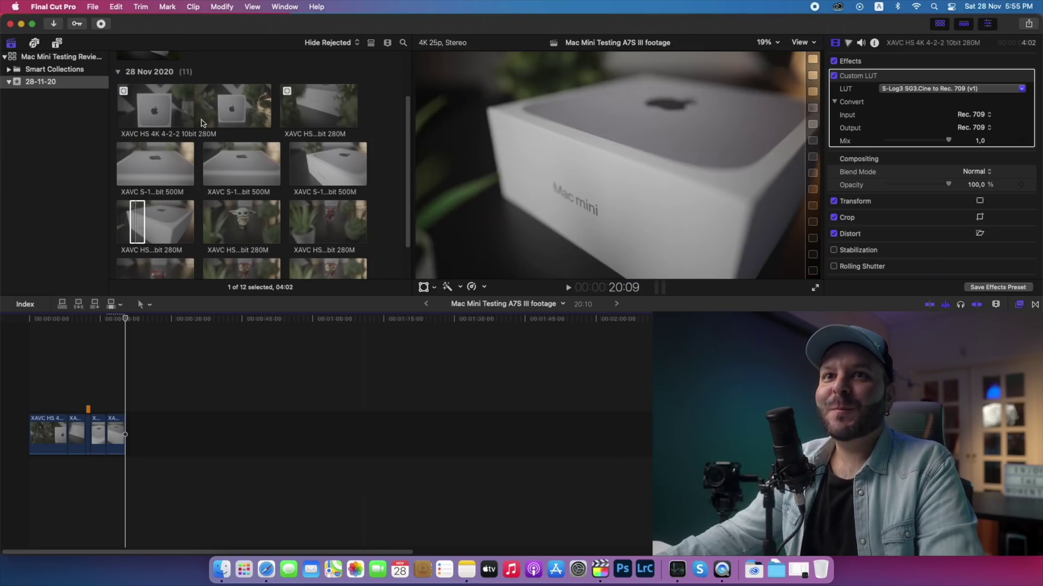
Add a Basic adjustment layer title above the clips, spanning the whole 20:10 timeline.
left_click(56, 42)
left_click(5, 56)
left_click(54, 107)
left_click_drag(138, 95, 123, 403)
key("super+5")
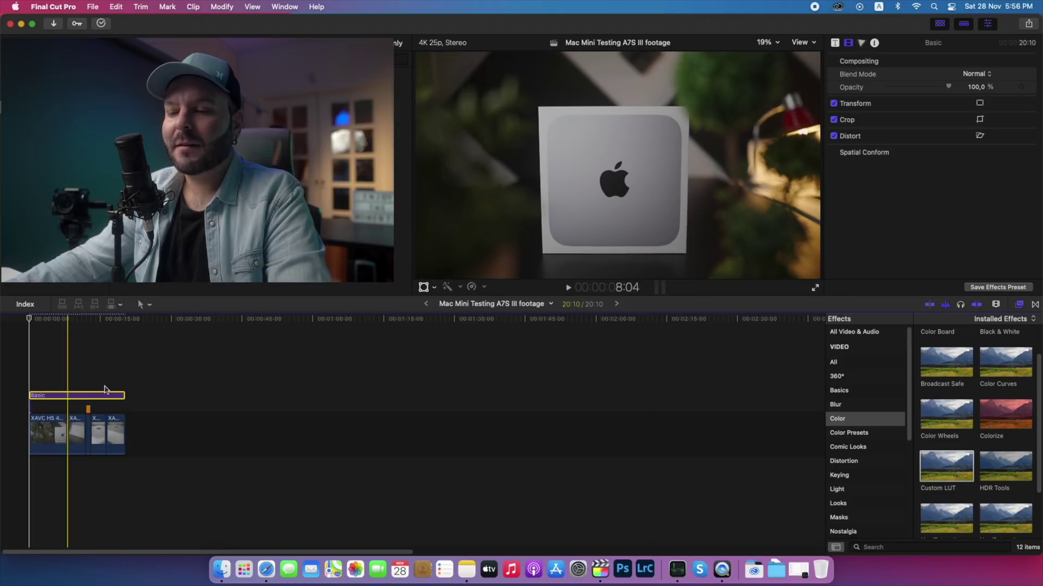
key("Home")
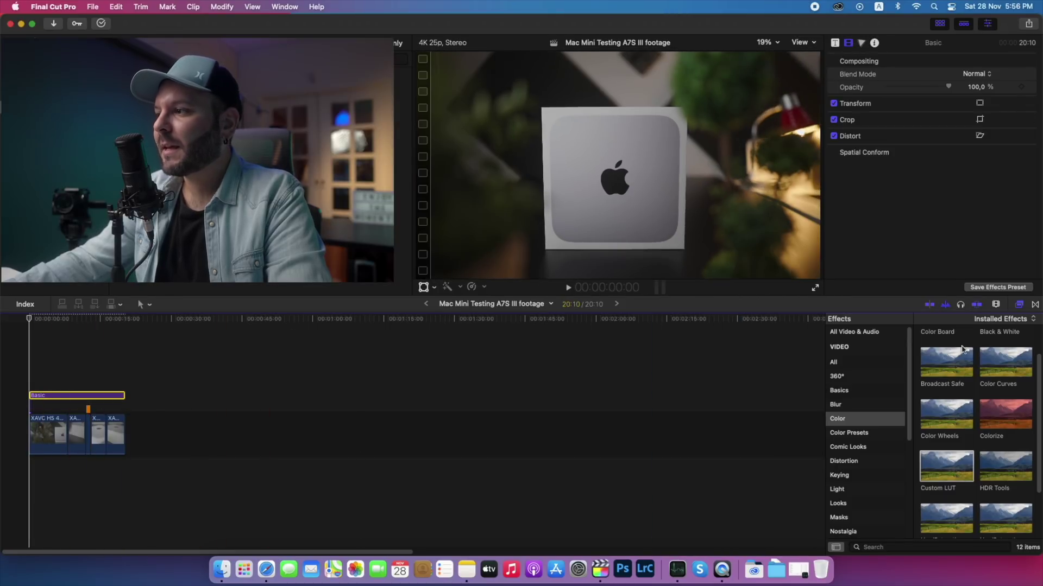
scroll(964, 432, "down", 2)
scroll(863, 434, "down", 3)
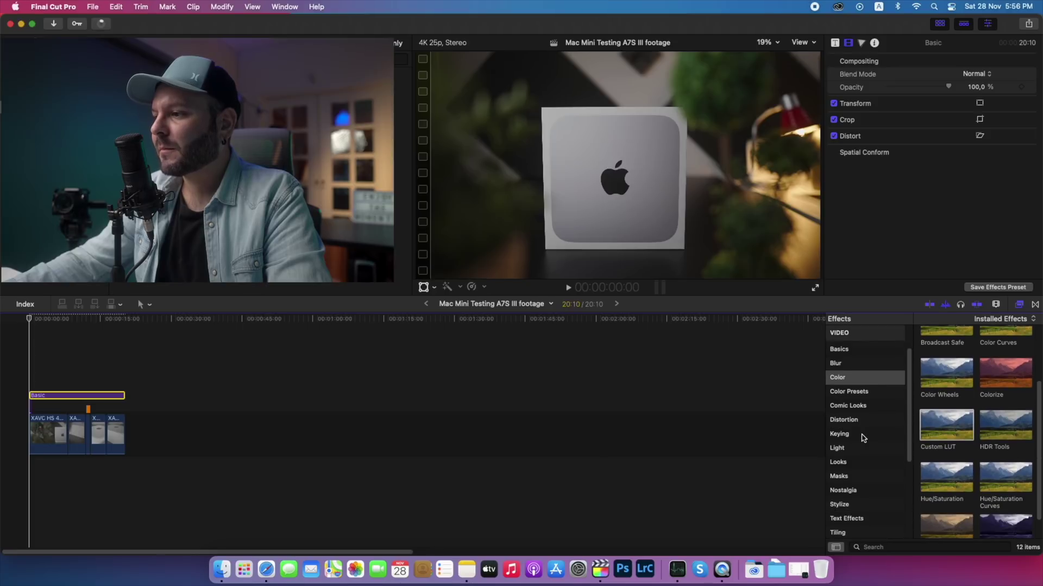
scroll(863, 434, "up", 3)
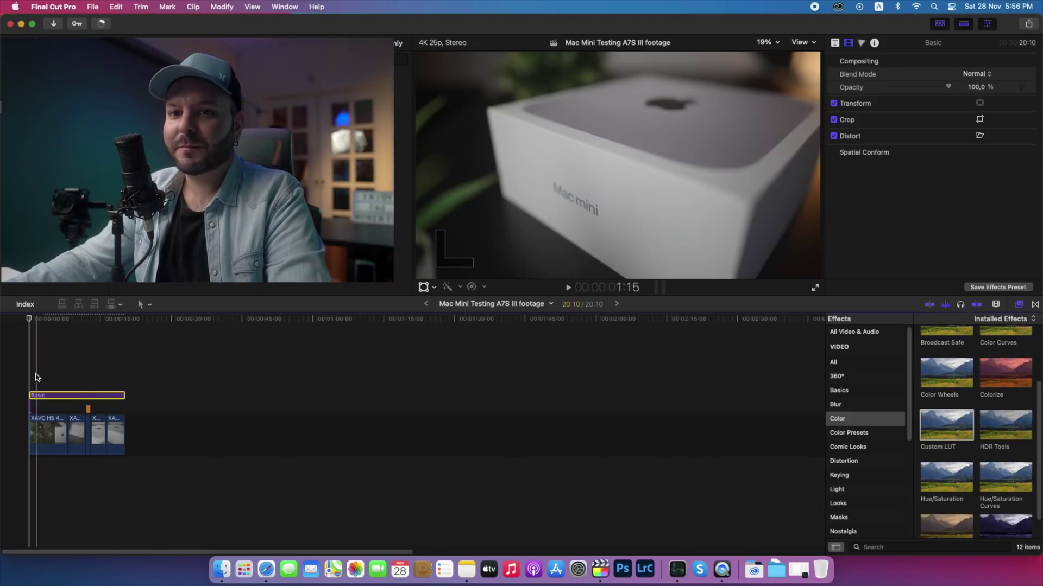
Play the timeline around the cut between the first and second clips beneath the adjustment layer.
left_click(57, 375)
key("space")
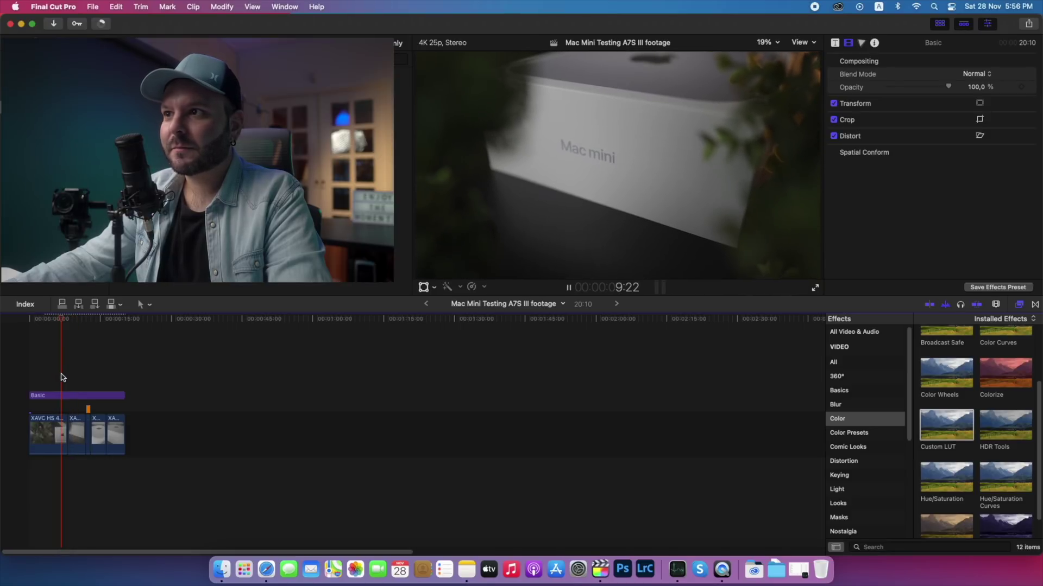
left_click(62, 377)
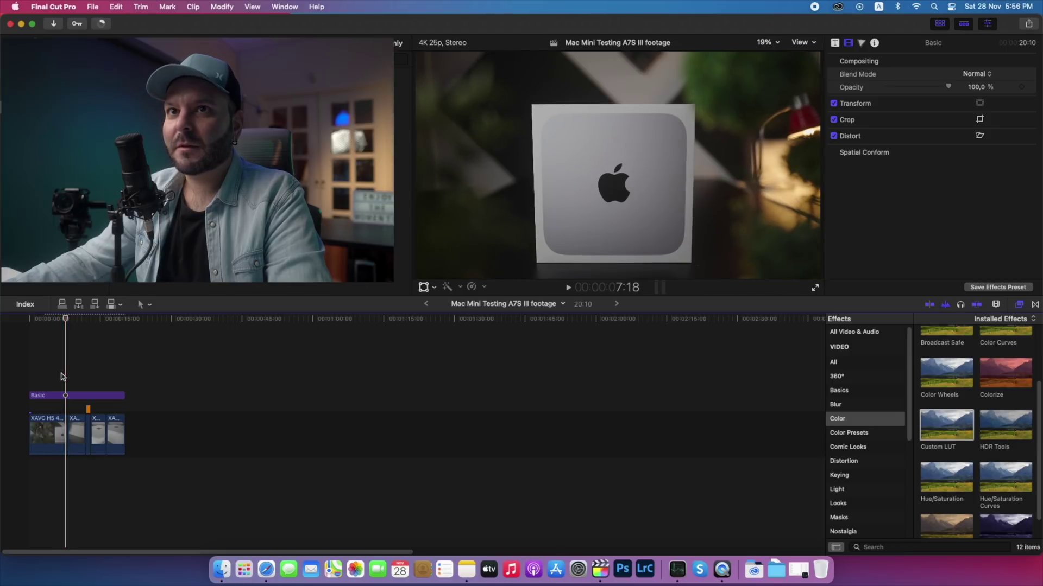
key("space")
key("super+equal")
key("super+equal")
key("super+equal")
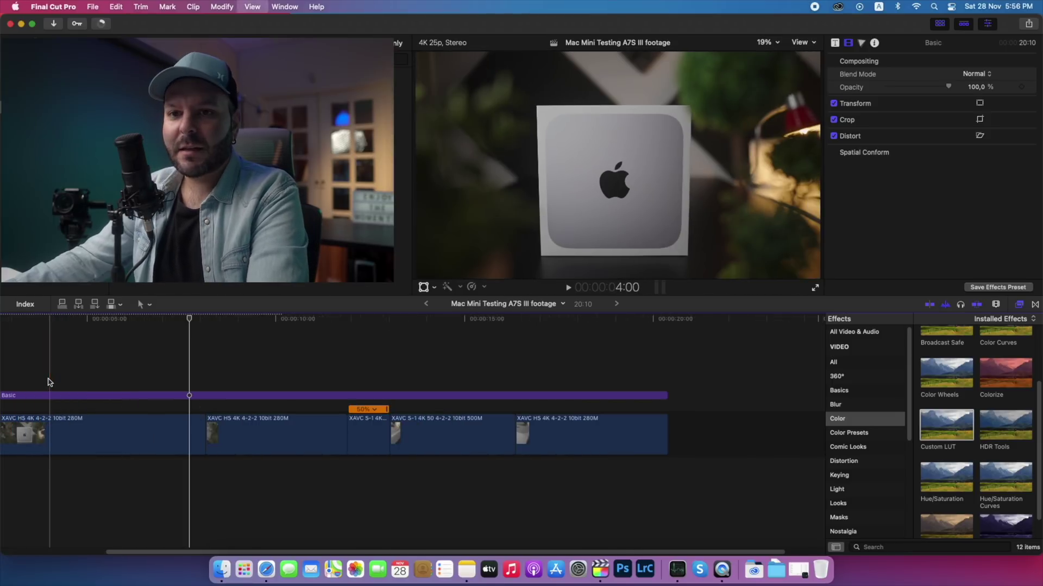
Split the Basic adjustment layer a few frames before and after the cut between the first and second clips.
left_click(208, 379)
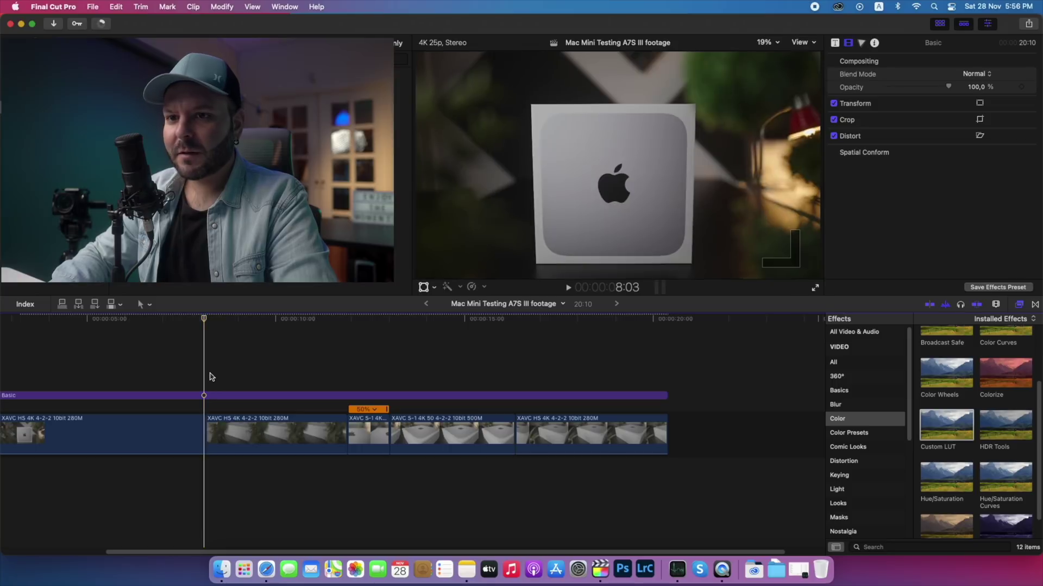
key("Left")
key("Left")
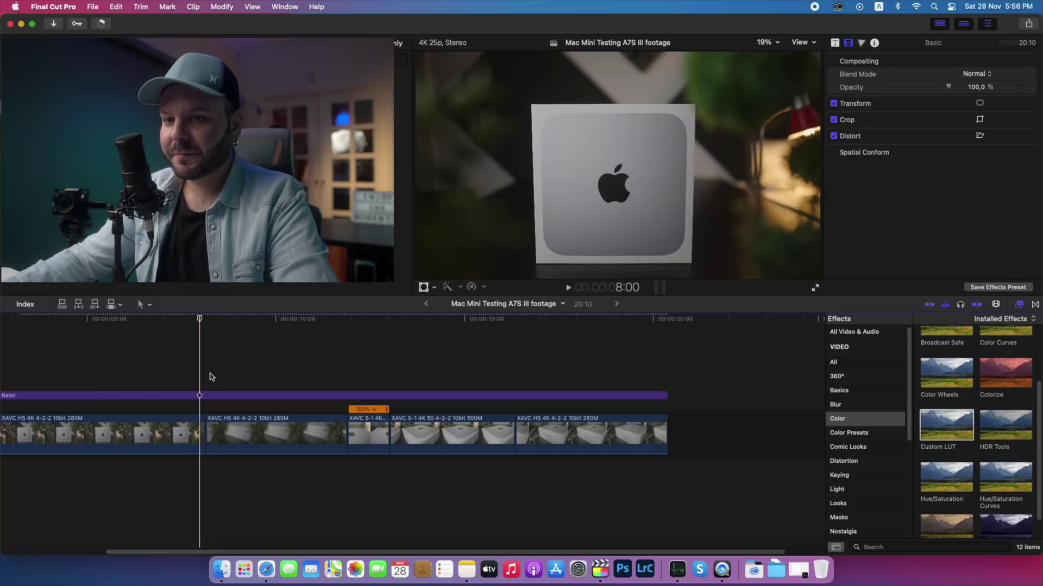
left_click(206, 380)
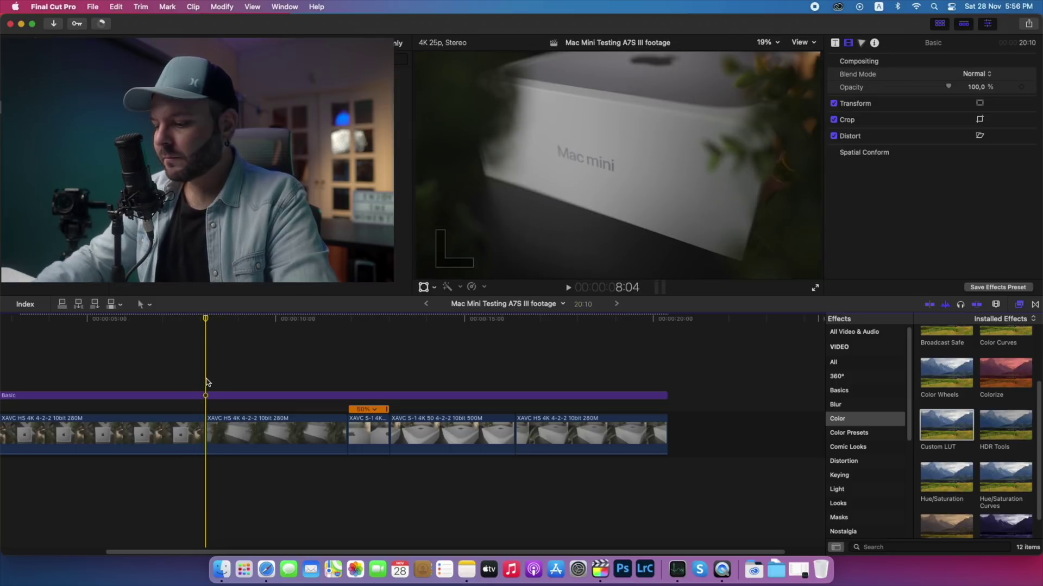
key("super+equal")
key("super+equal")
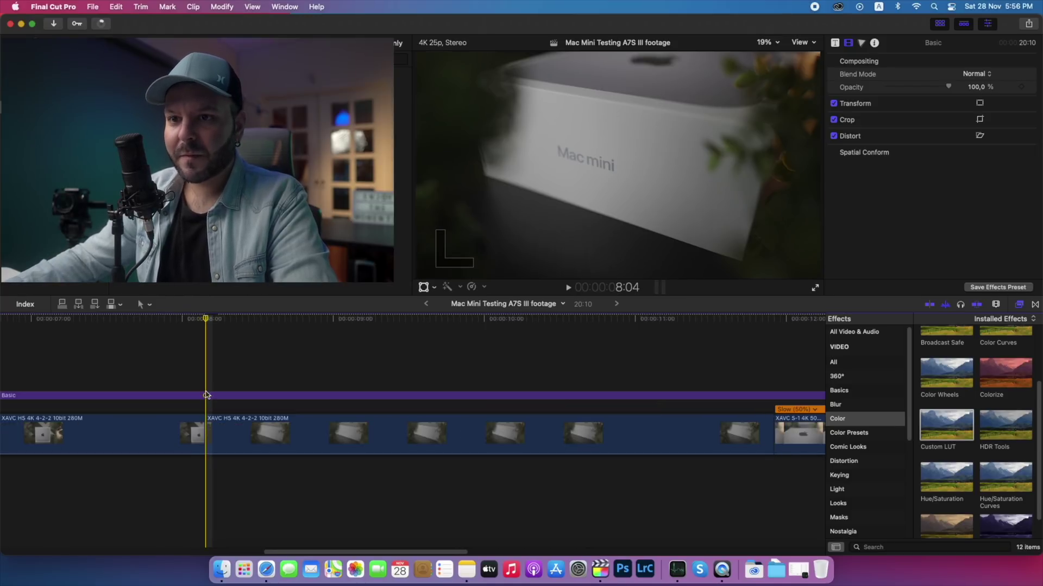
left_click(182, 384)
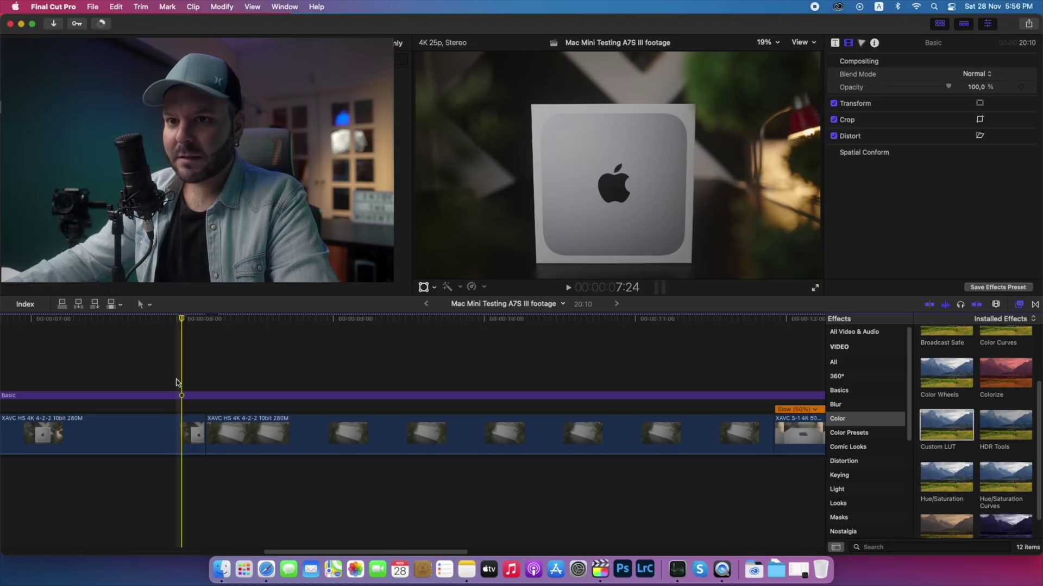
left_click_drag(176, 393, 212, 394)
key("space")
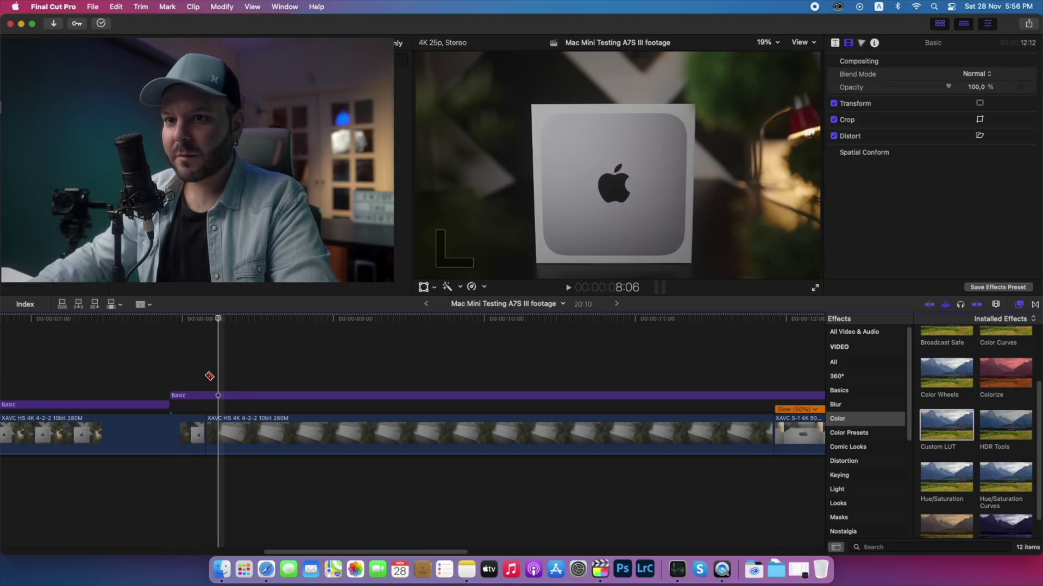
key("space")
key("super+b")
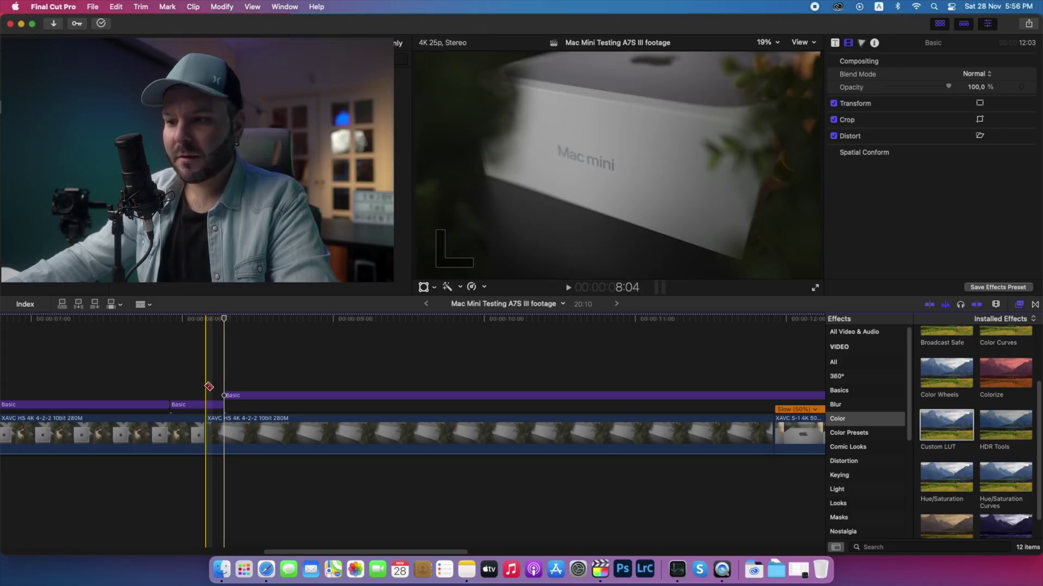
Split the adjustment layer at 8:01 and delete the outer pieces, keeping a 6-frame section over the first cut.
key("Left")
key("Left")
key("Left")
key("Left")
key("Left")
key("Left")
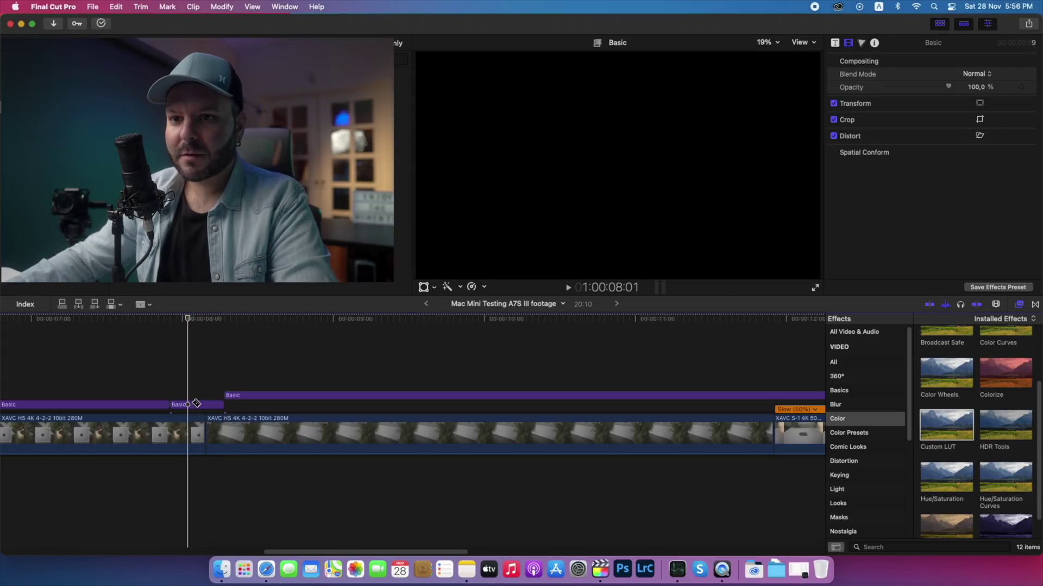
key("a")
key("Delete")
left_click(144, 407)
key("Delete")
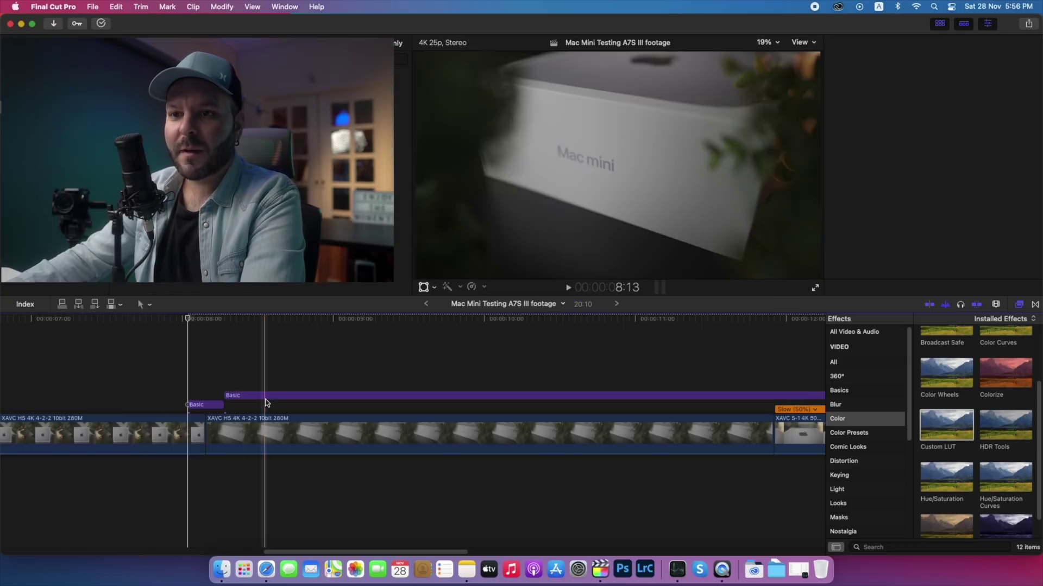
left_click(262, 396)
key("Delete")
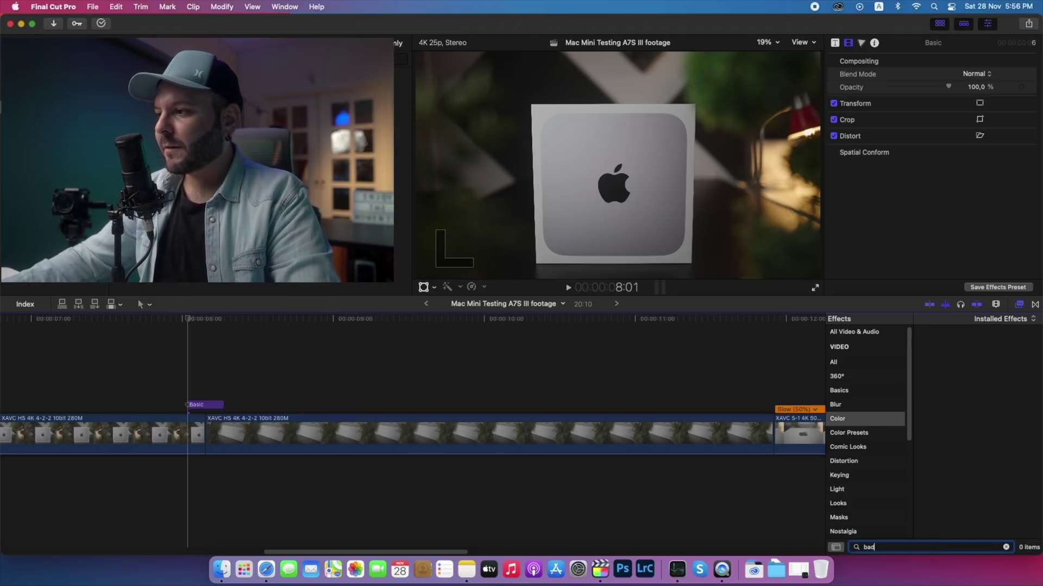
Apply the Bad TV and Prism effects to the short adjustment layer over the first cut.
left_click(854, 332)
left_click_drag(946, 349, 207, 408)
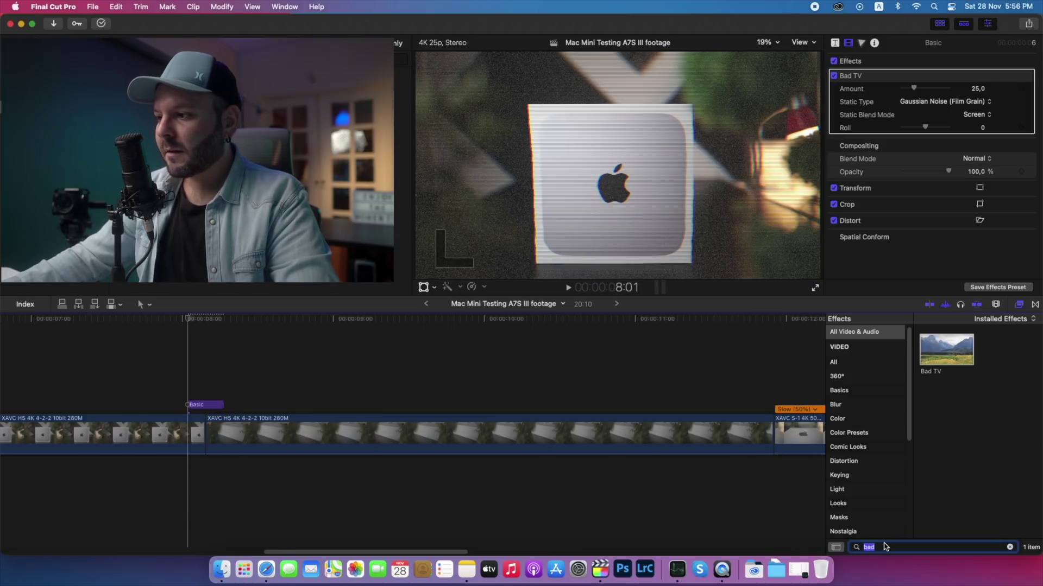
type("prism")
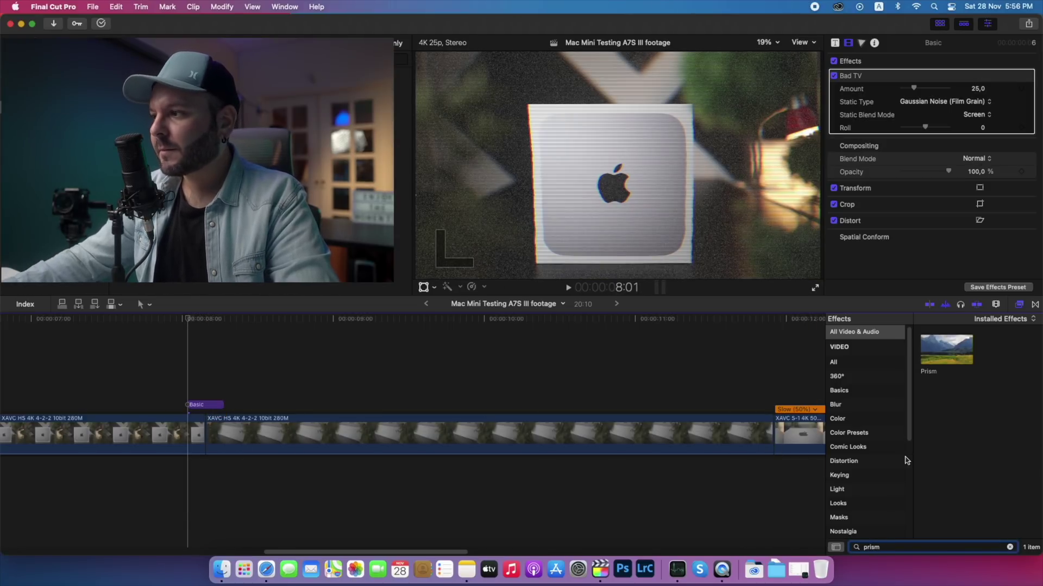
left_click_drag(941, 366, 207, 409)
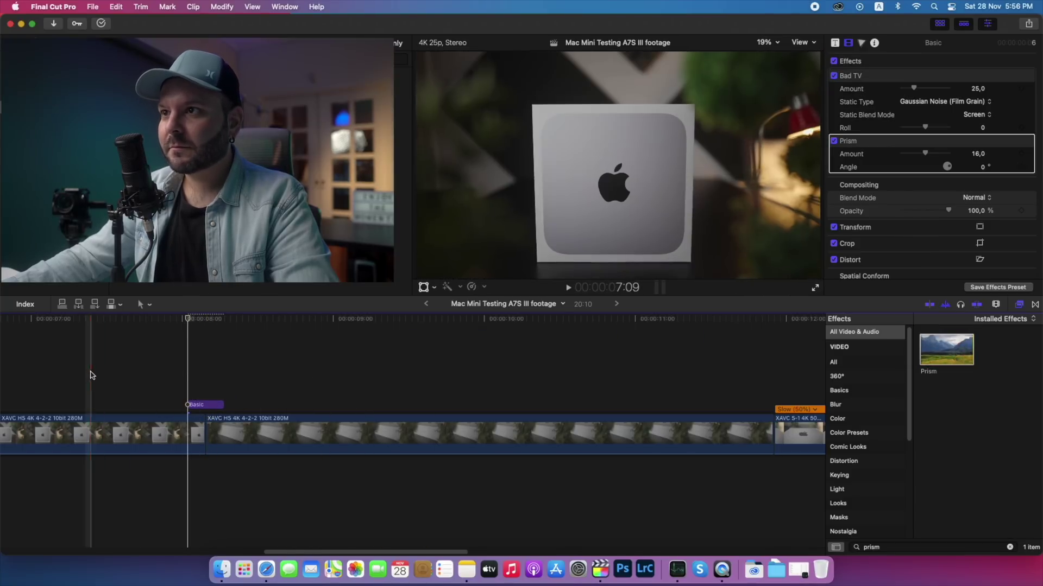
Check the status of the background tasks and play across the glitch transition from 7:20.
left_click(154, 368)
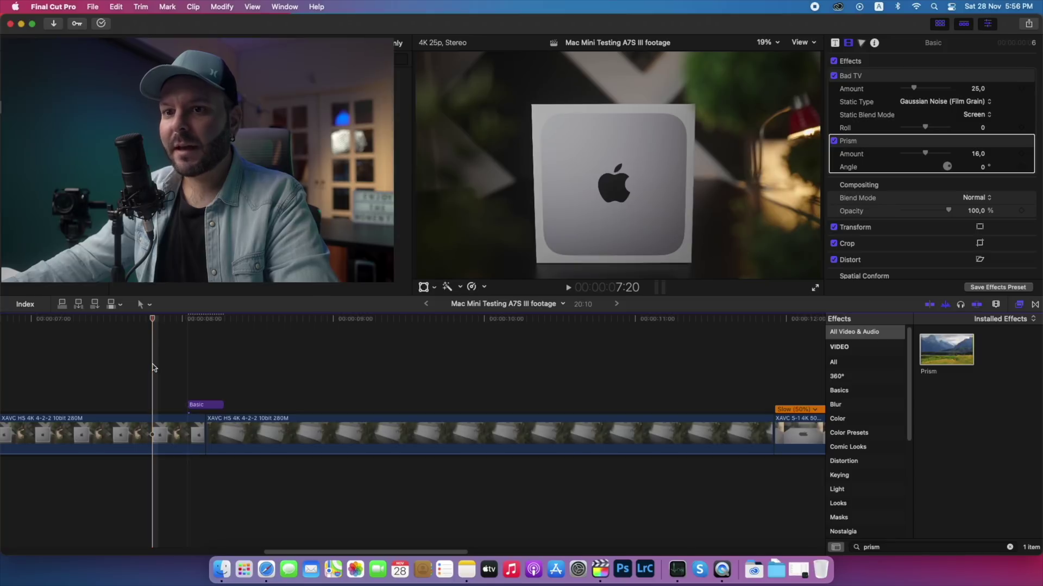
left_click(101, 24)
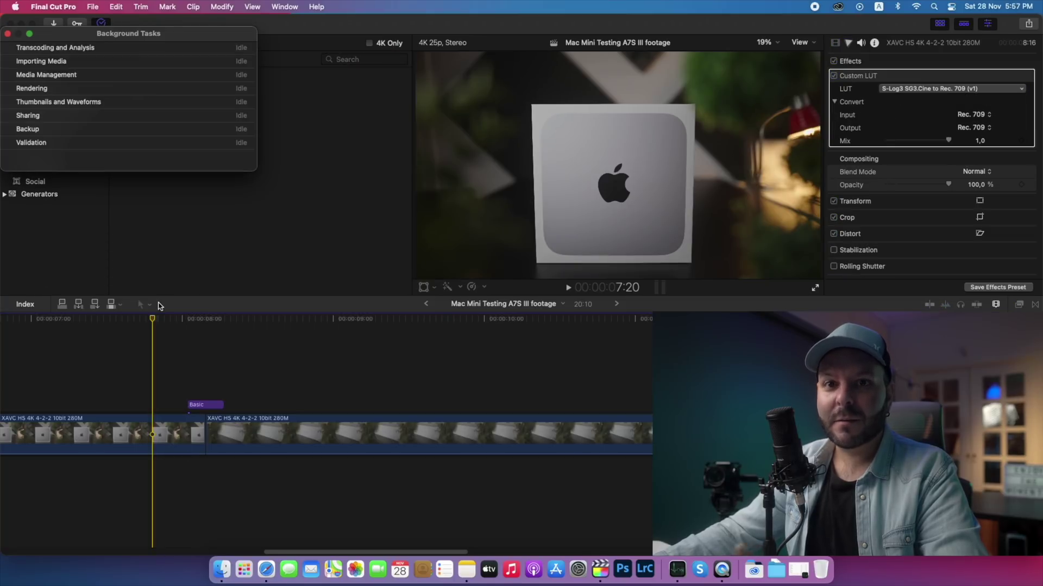
left_click(8, 35)
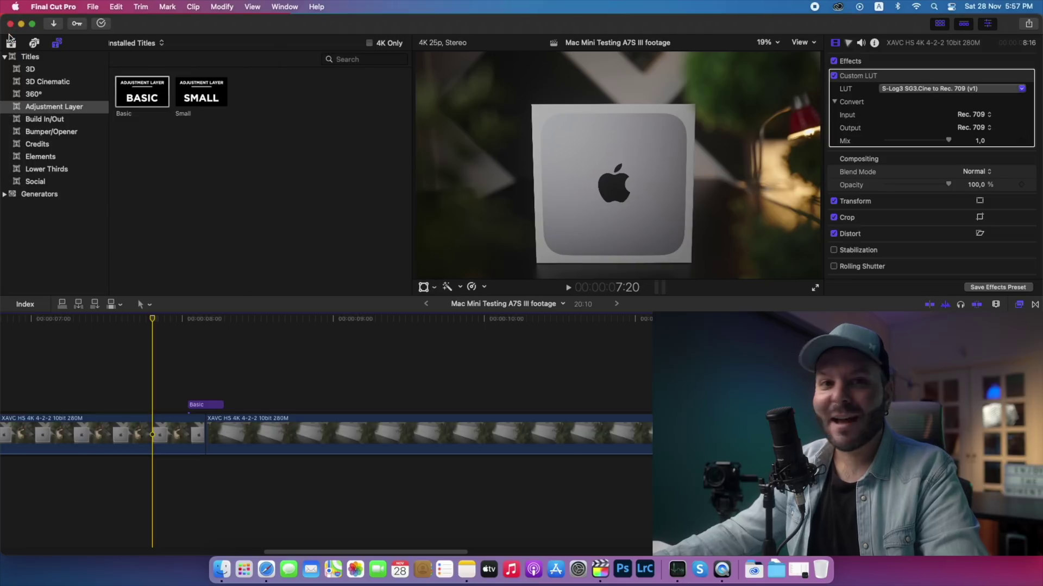
key("space")
key("space")
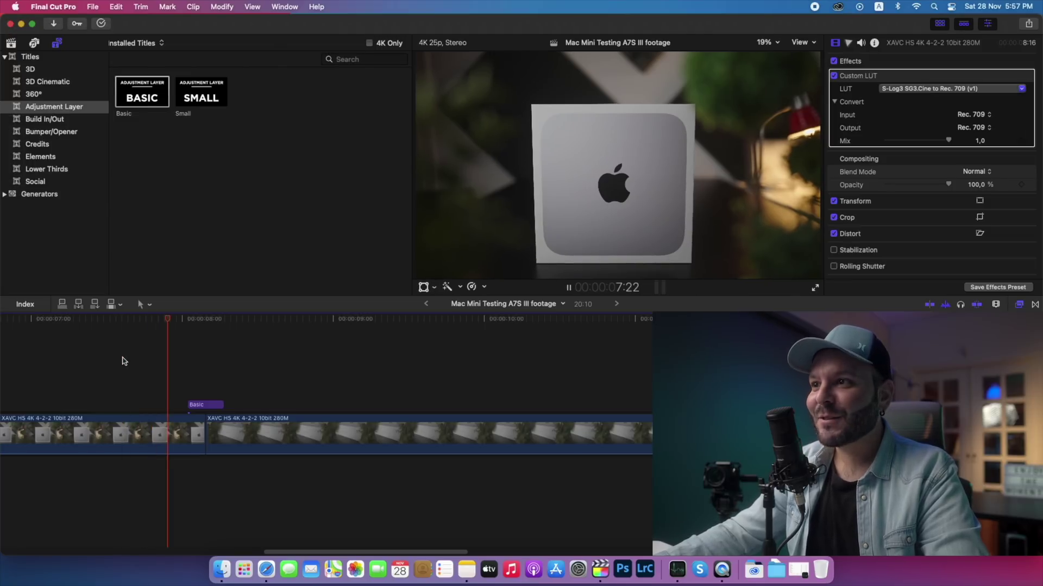
key("space")
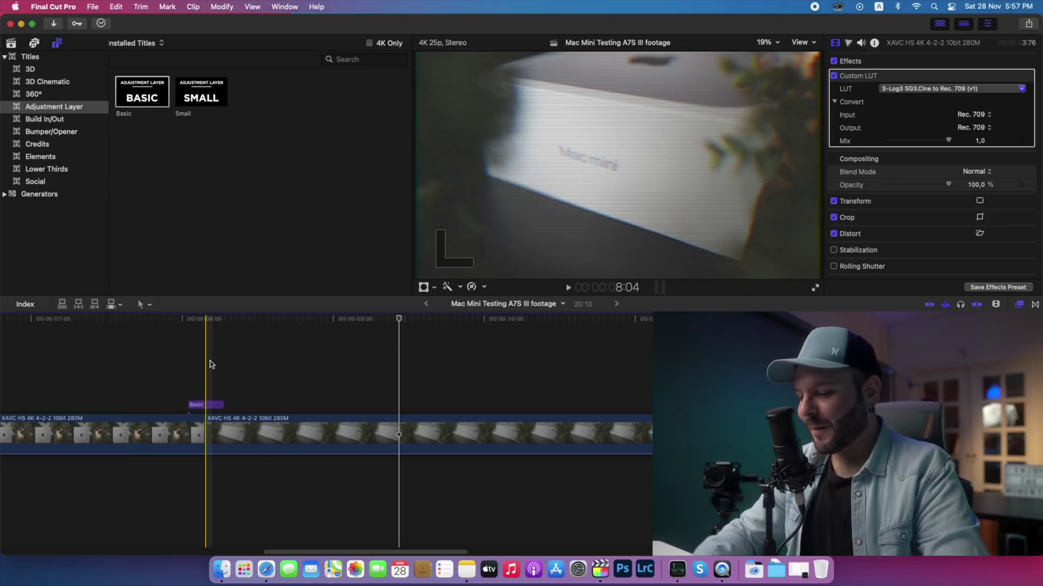
Play the edited timeline from the beginning.
key("super+minus")
key("super+minus")
key("super+minus")
key("space")
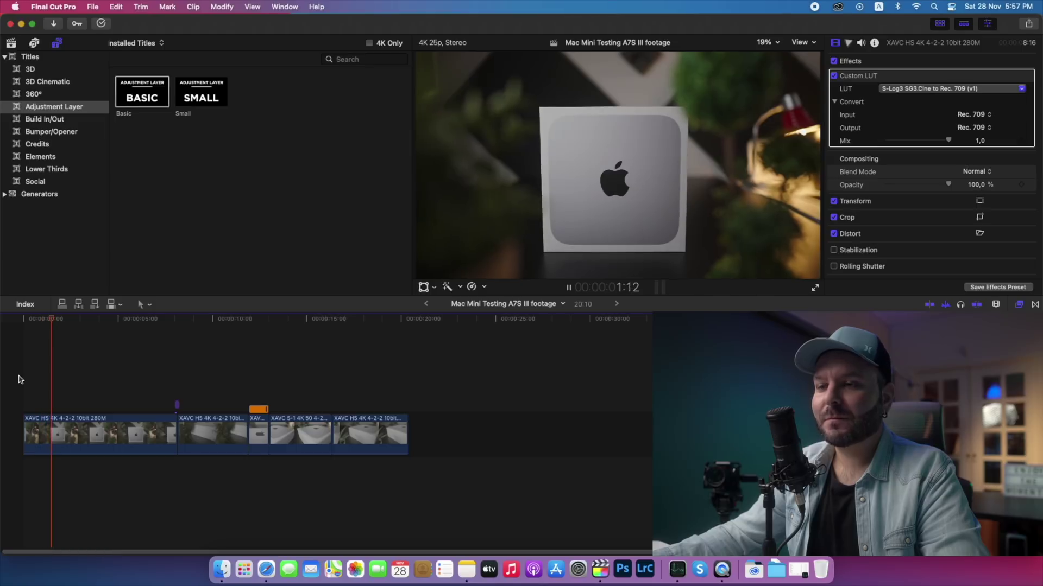